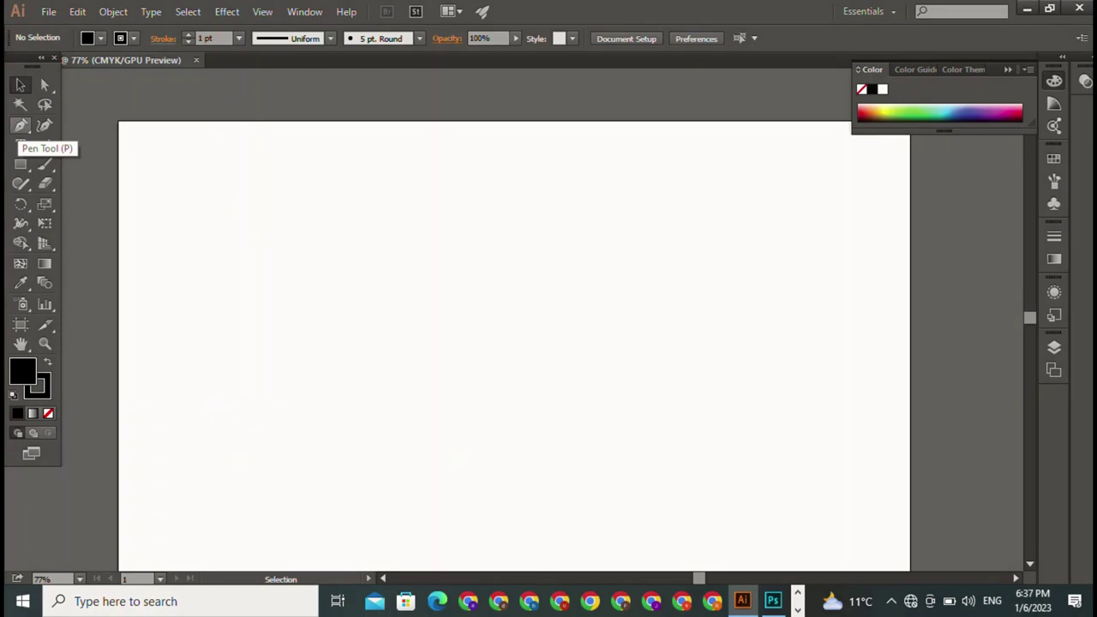
- Type a black M in Home Christmas and scale it up to about 327 pt
click(20, 145)
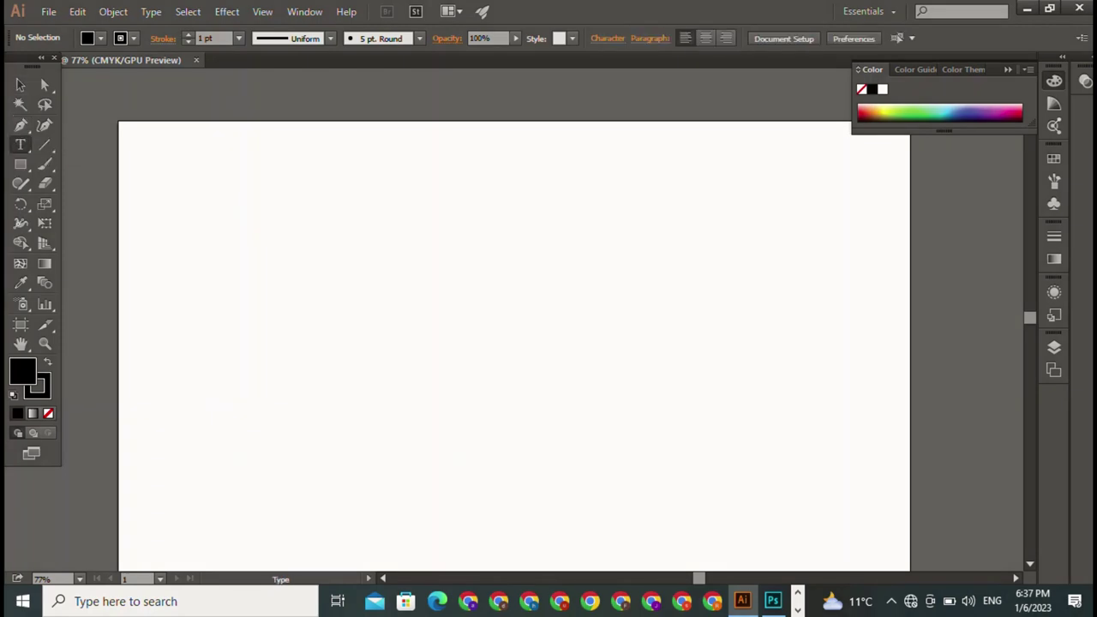
click(403, 257)
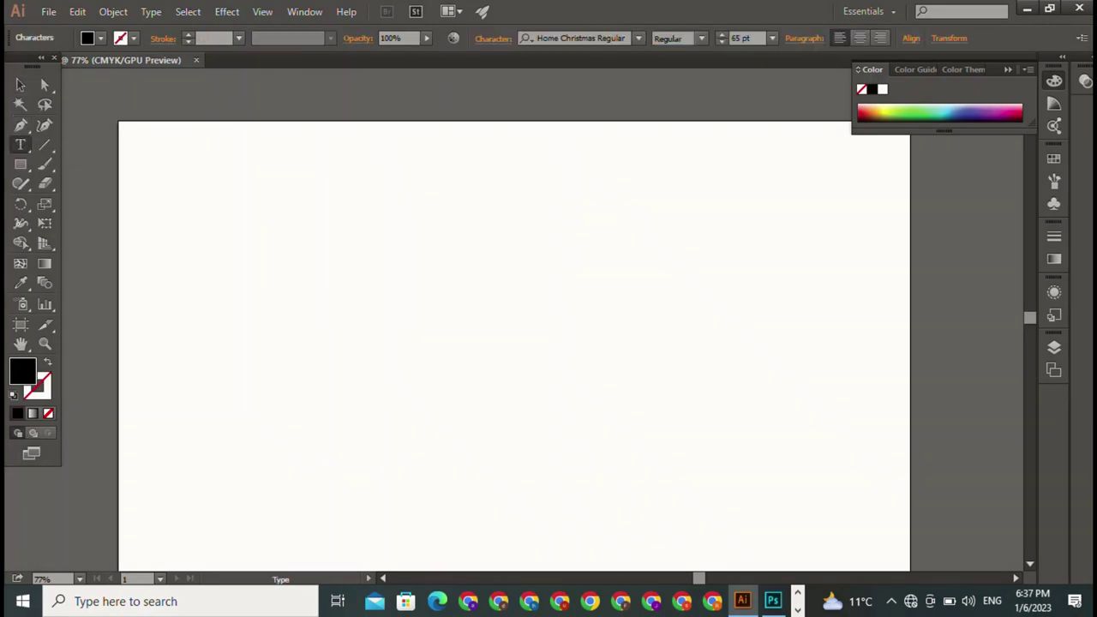
text(M)
click(20, 84)
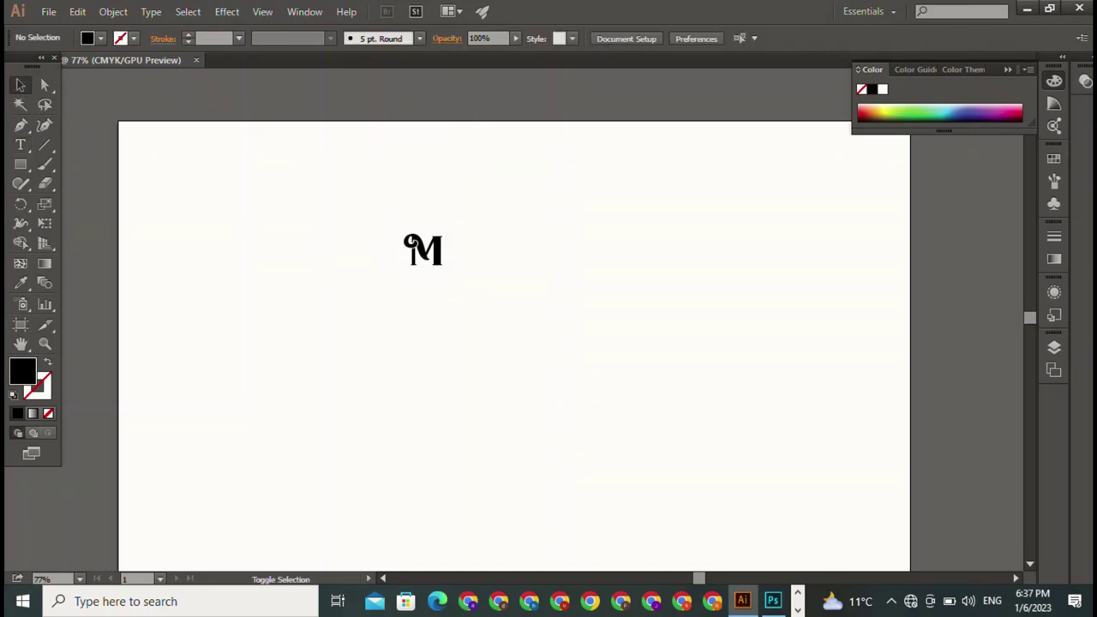
drag(445, 275, 605, 455)
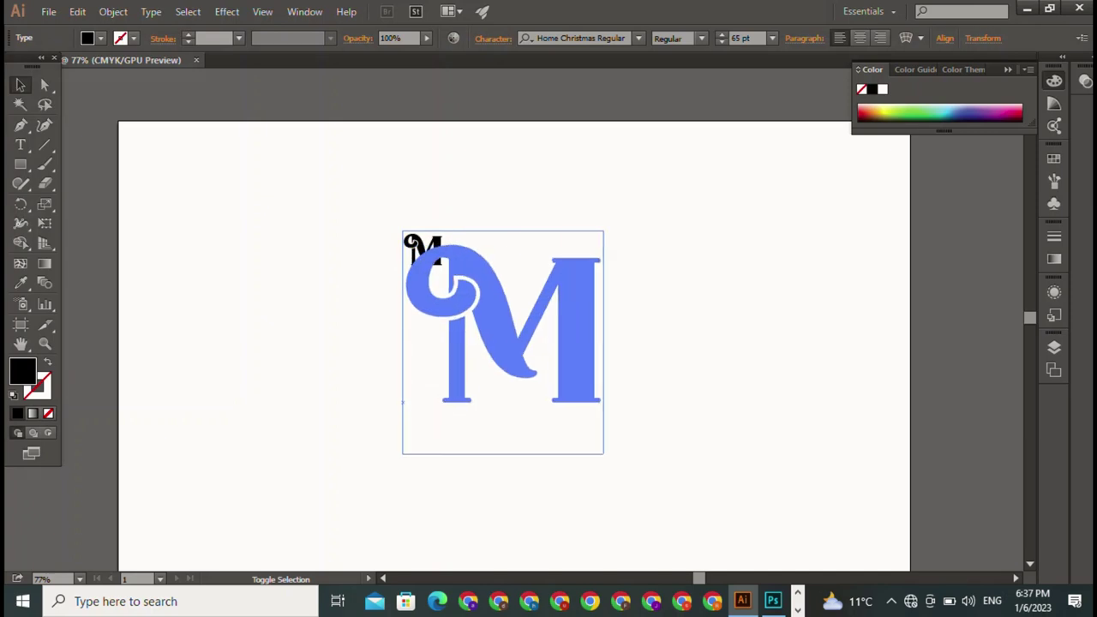
key(ctrl+shift+a)
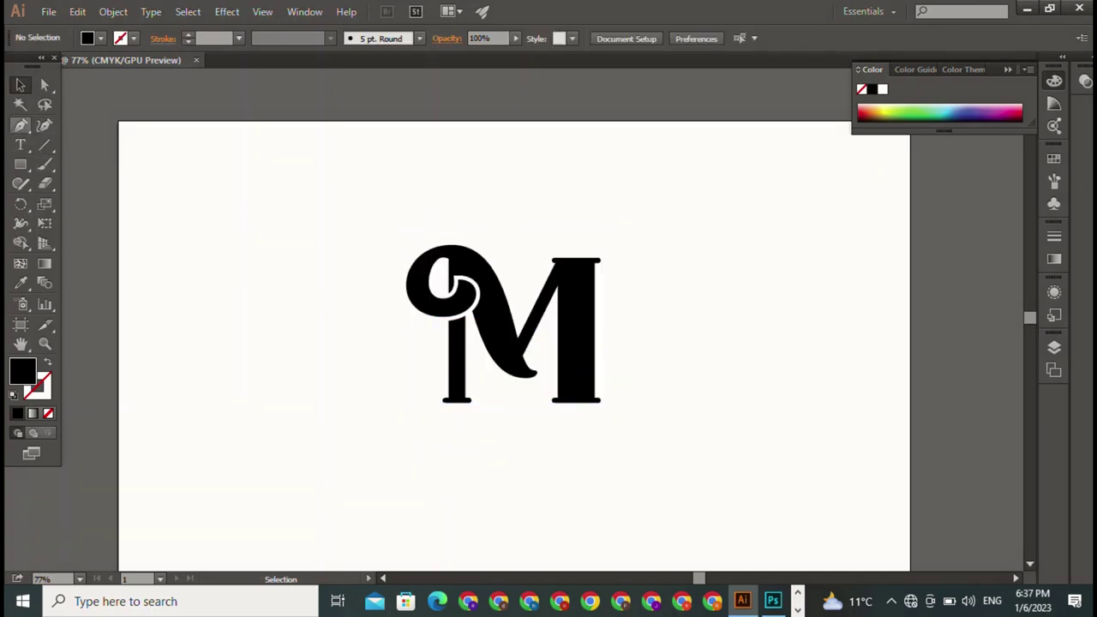
click(21, 125)
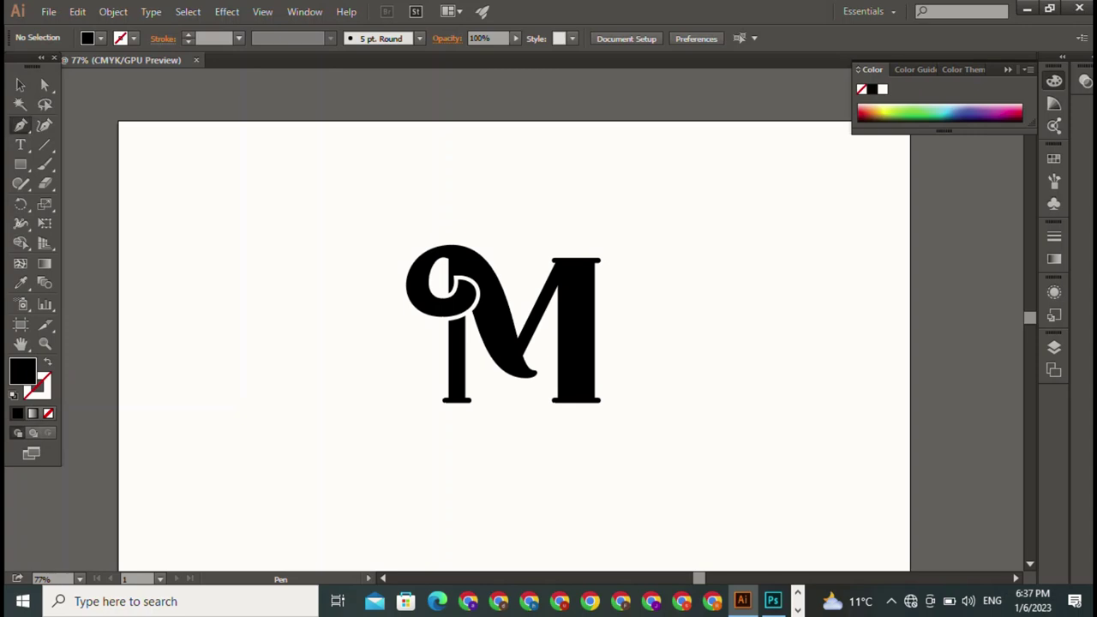
- Draw a thin closed vertical bar from above the M to below it
click(505, 211)
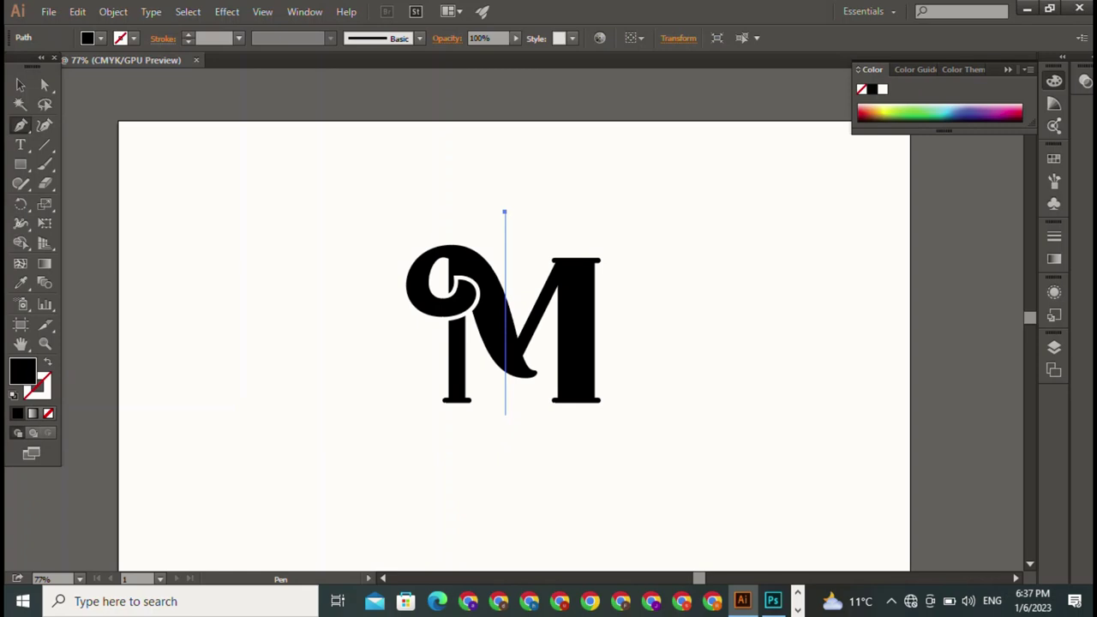
shift+click(504, 409)
shift+click(515, 409)
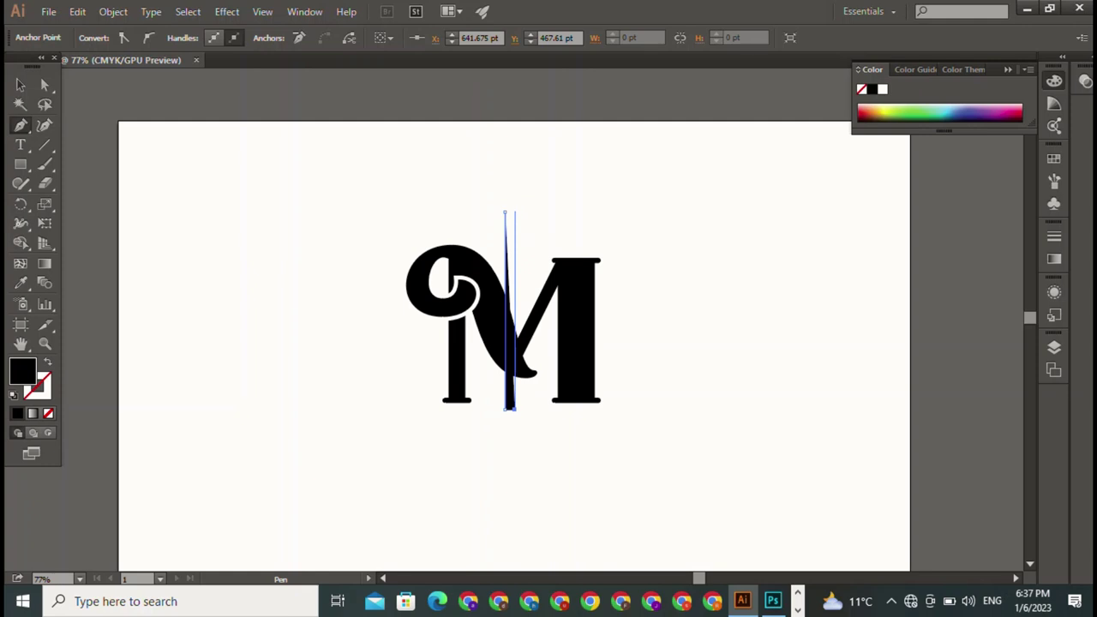
shift+click(514, 211)
click(505, 211)
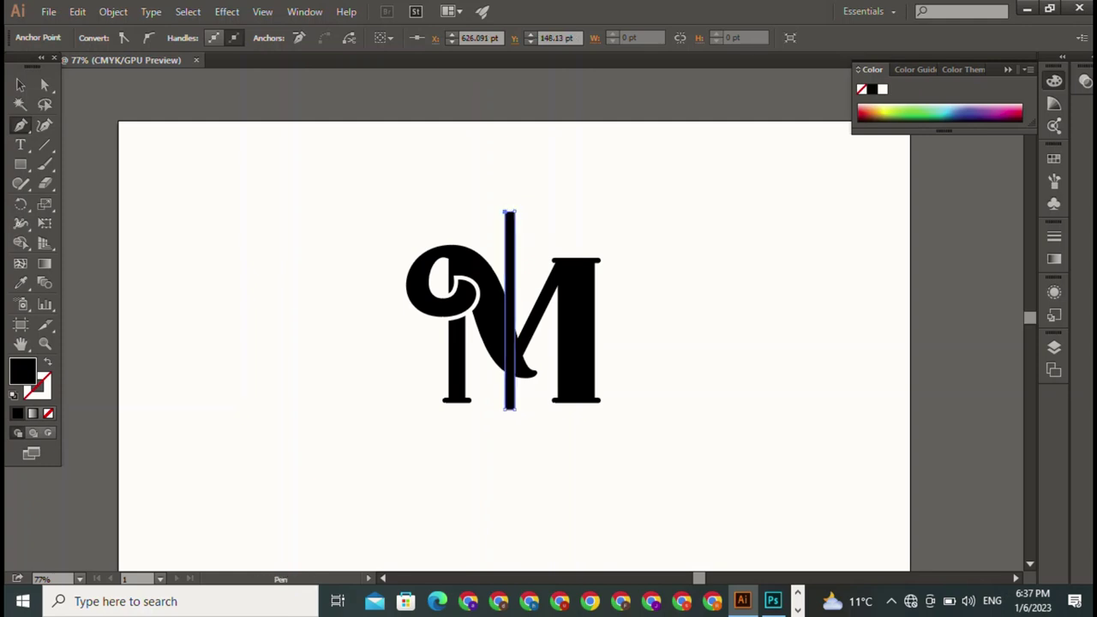
- Nudge the vertical bar slightly to the right
key(v)
key(ctrl+shift+a)
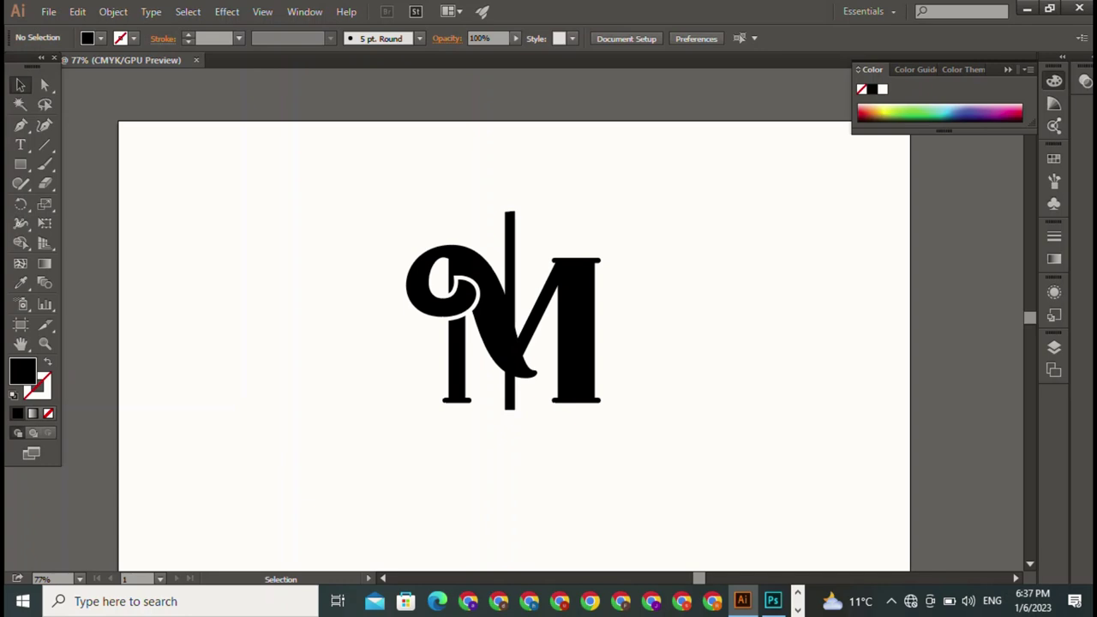
drag(509, 309, 517, 308)
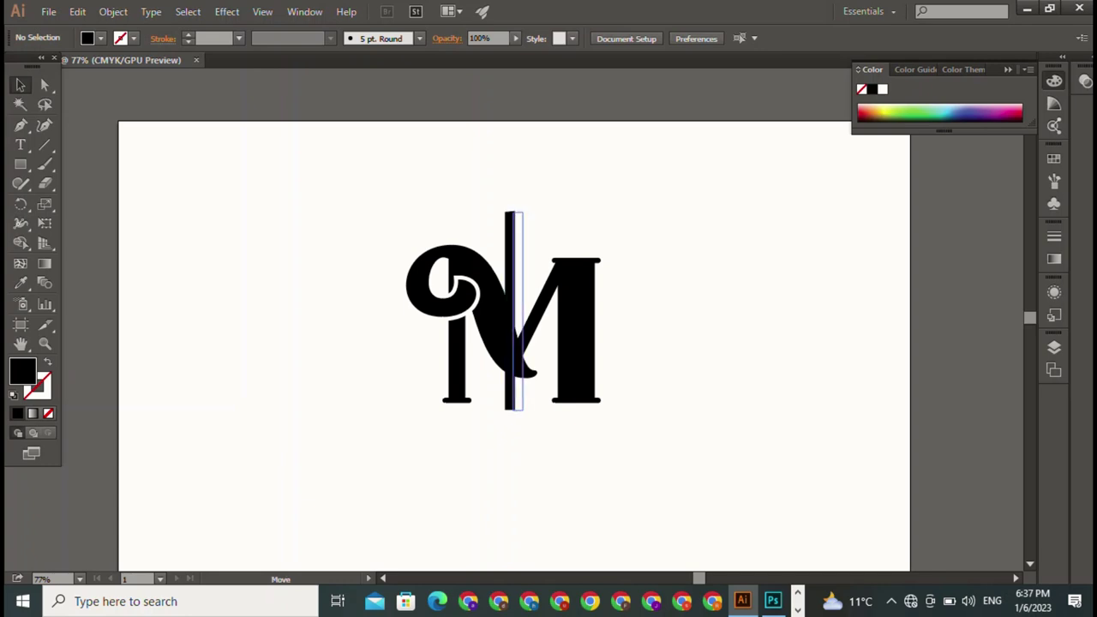
key(ctrl+shift+a)
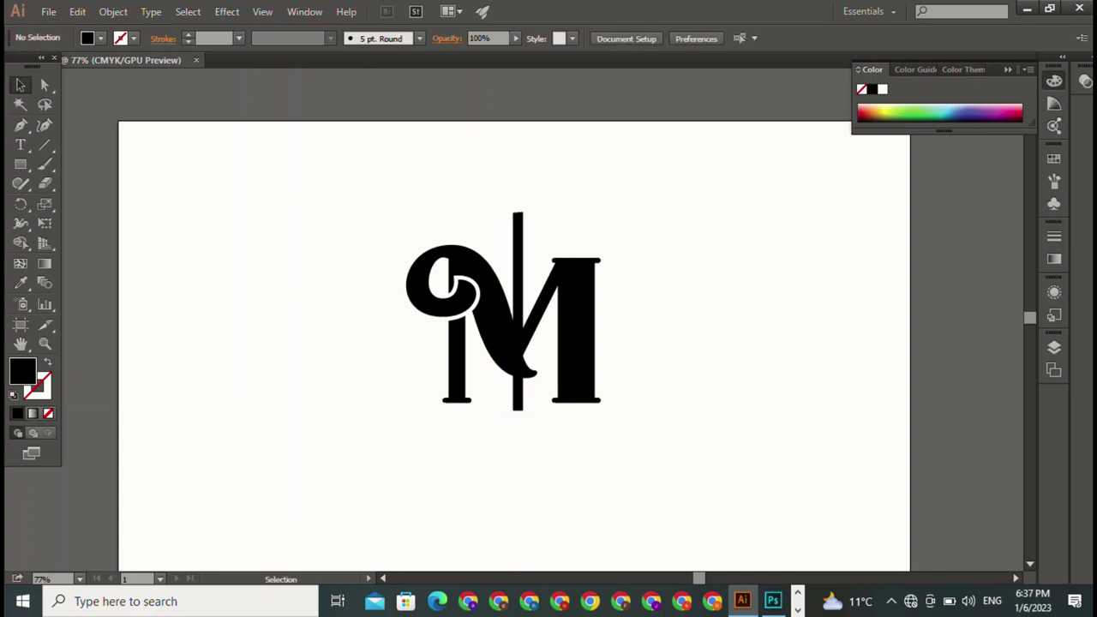
click(517, 308)
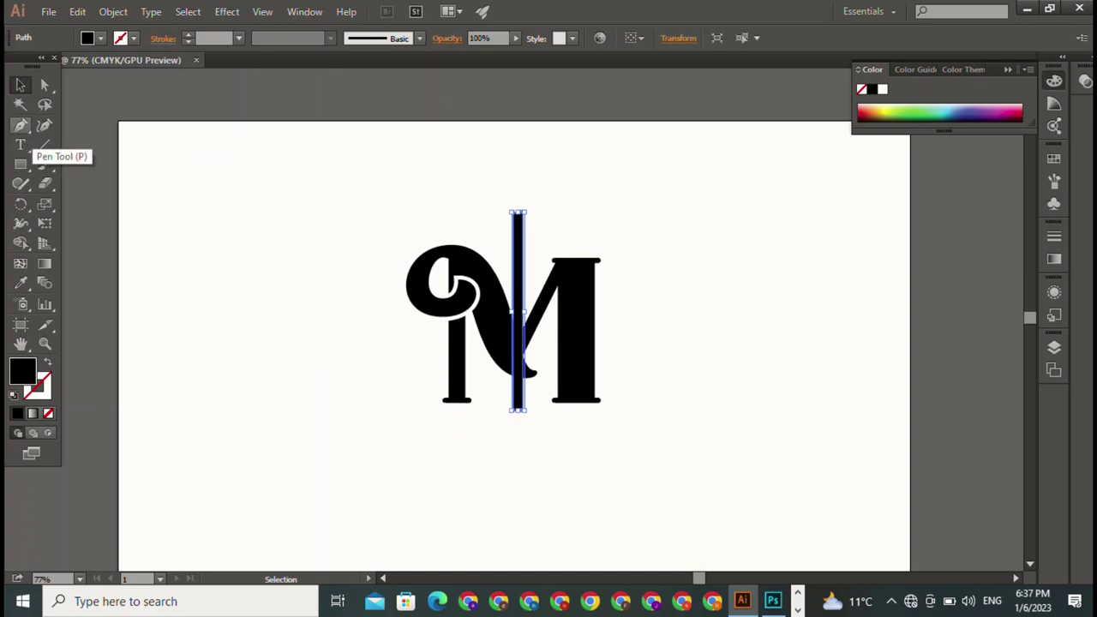
click(20, 145)
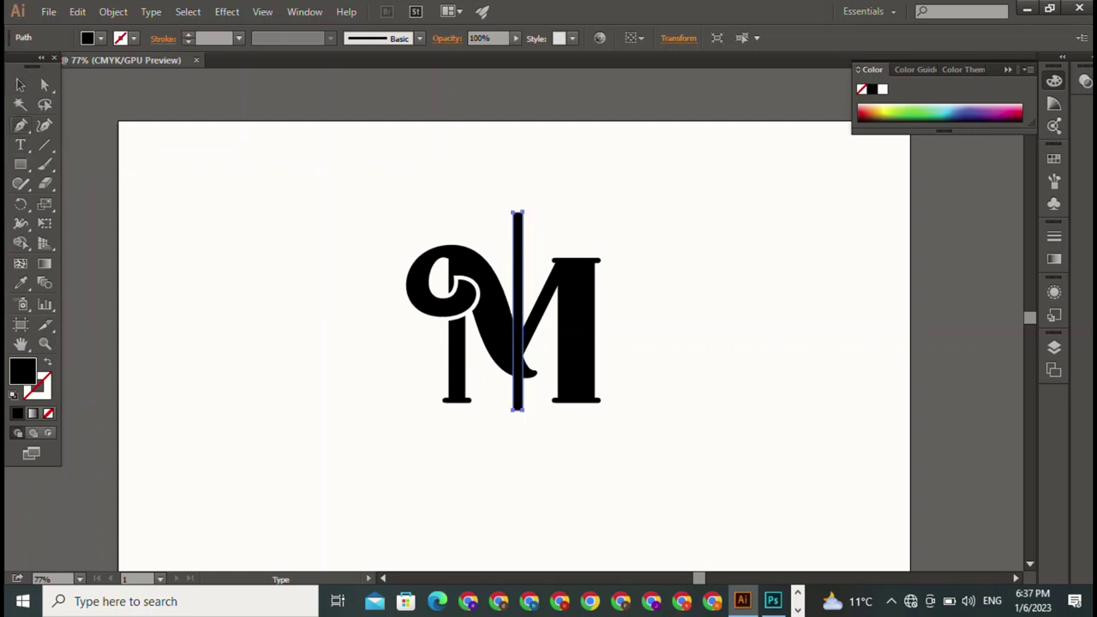
click(20, 125)
- Draw a thin black four-corner rectangle at the top-left above the M and select it
click(267, 144)
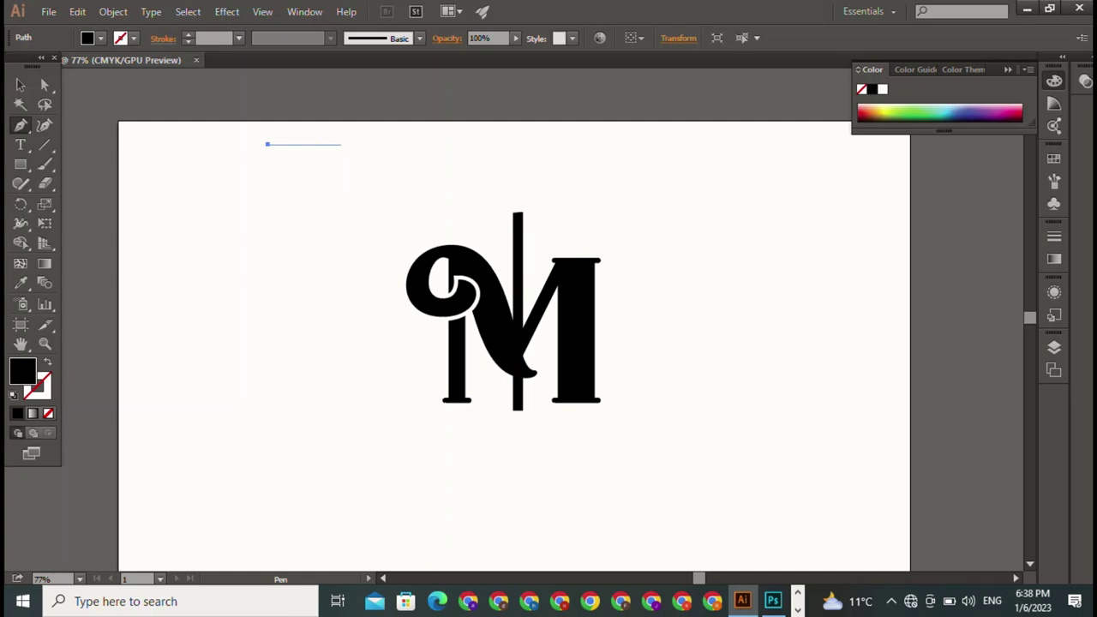
shift+click(341, 144)
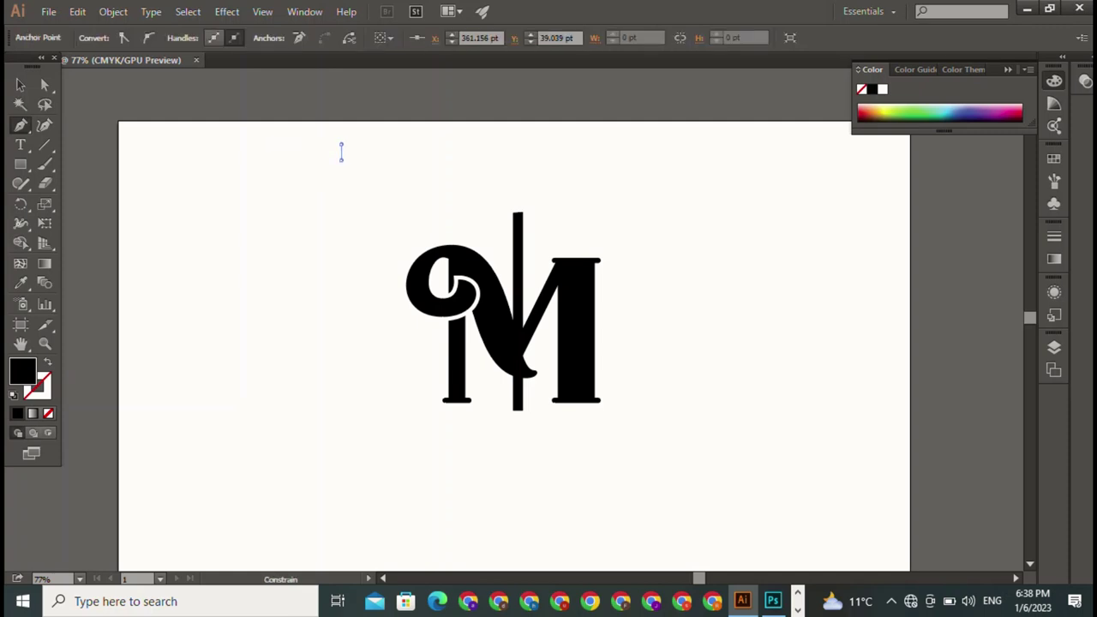
click(341, 160)
click(268, 160)
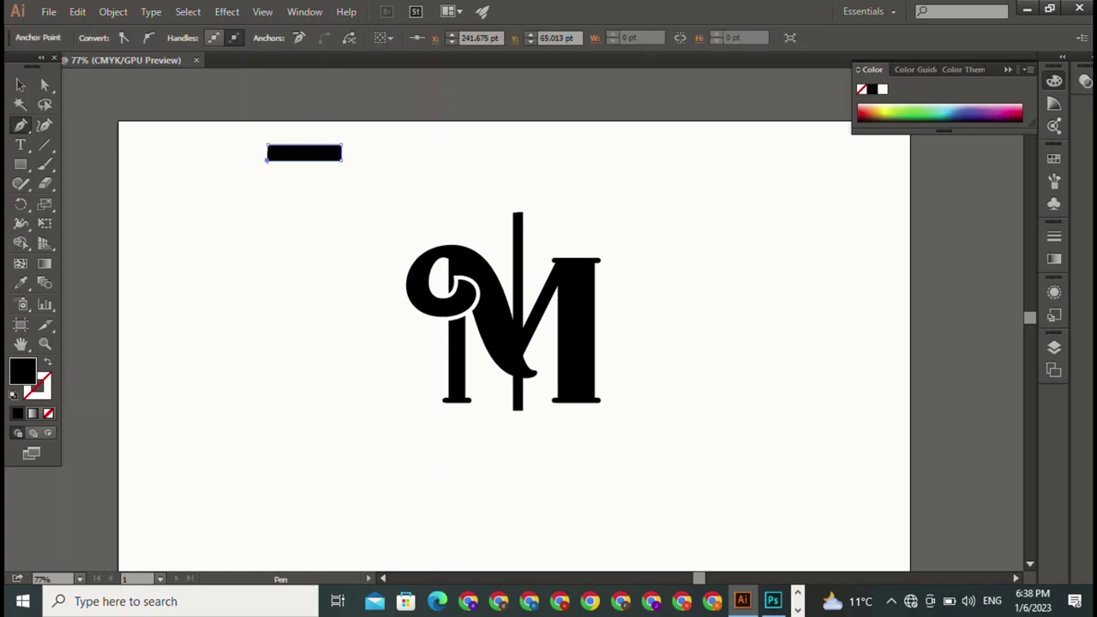
click(268, 144)
click(270, 143)
key(ctrl+z)
key(ctrl+shift+z)
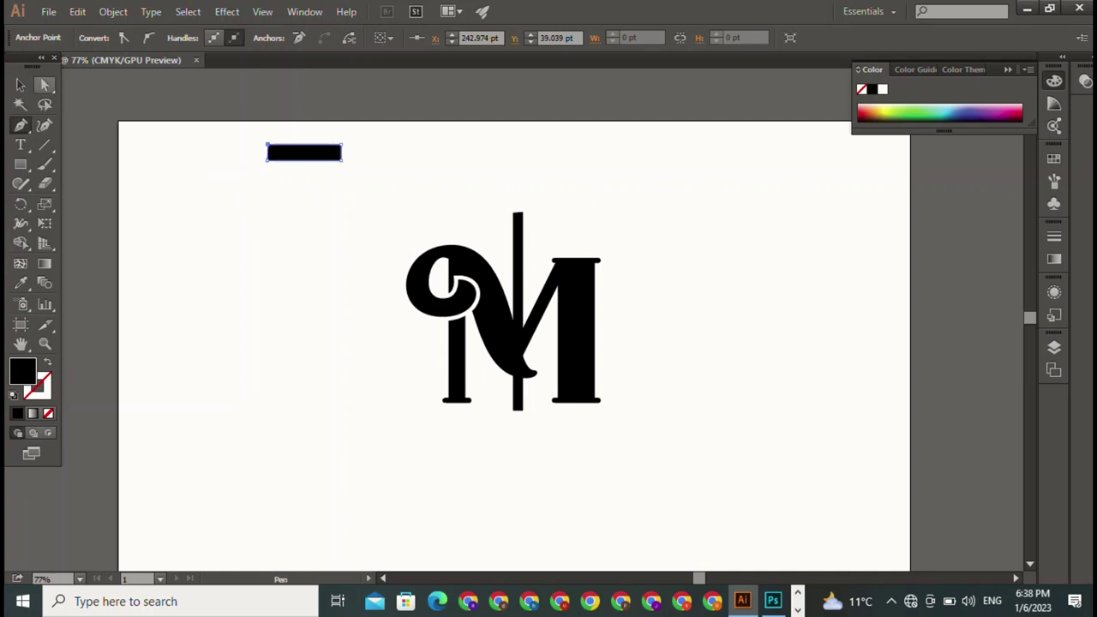
key(v)
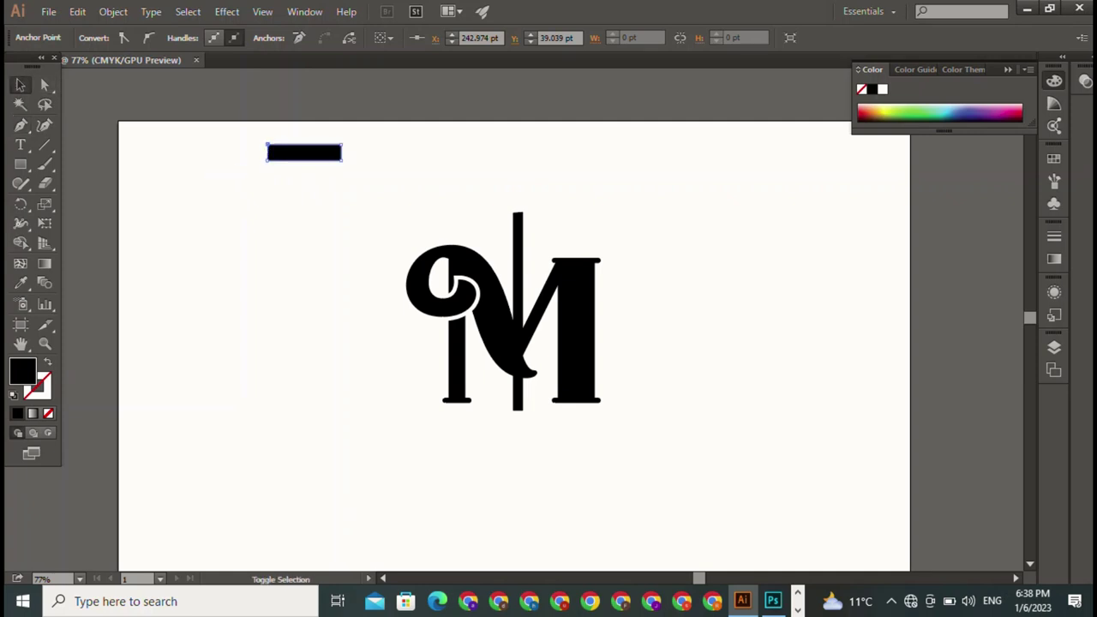
click(304, 152)
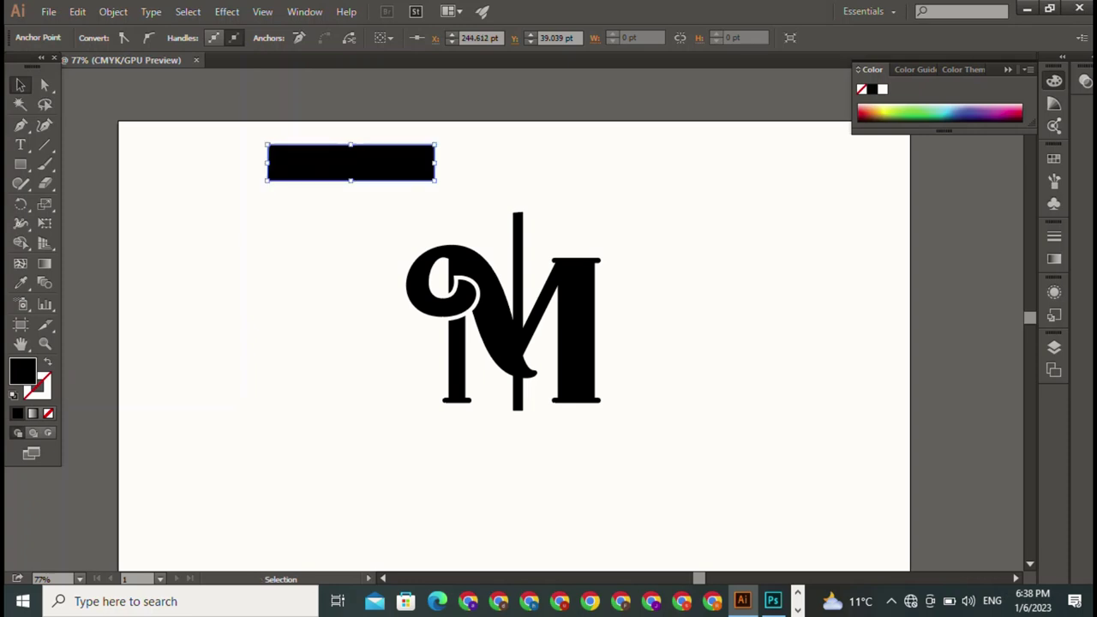
- Slant the rectangle by pulling its top-right corner right and bottom-left corner left
click(45, 84)
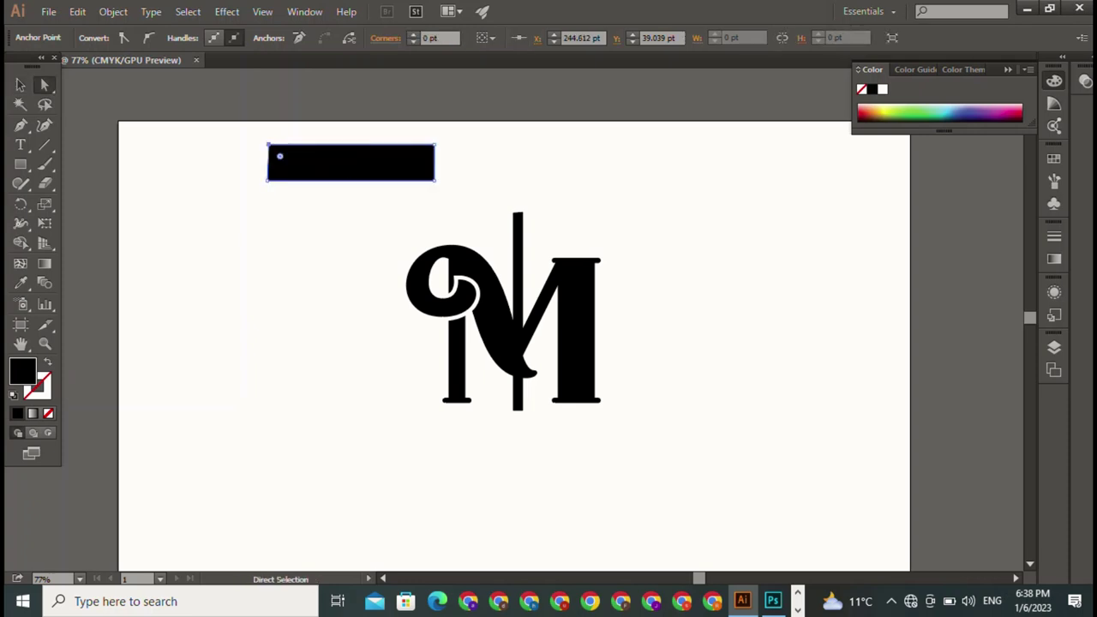
mouse_move(449, 129)
mouse_down()
mouse_move(420, 148)
mouse_move(472, 145)
mouse_up()
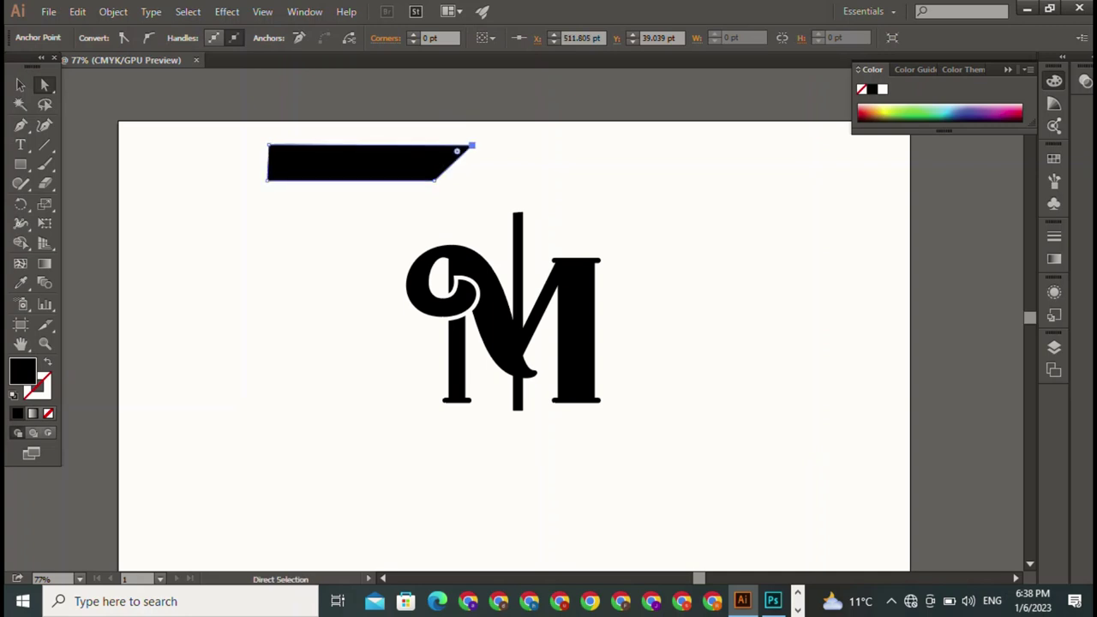
click(268, 179)
drag(268, 179, 222, 180)
click(471, 145)
click(463, 137)
drag(445, 130, 489, 152)
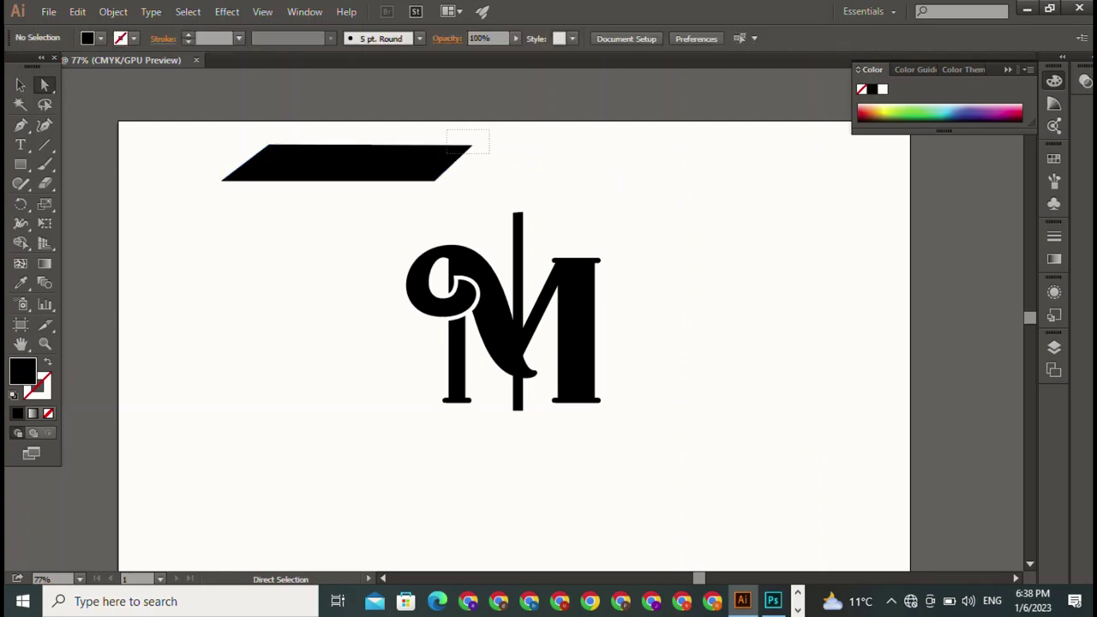
click(485, 156)
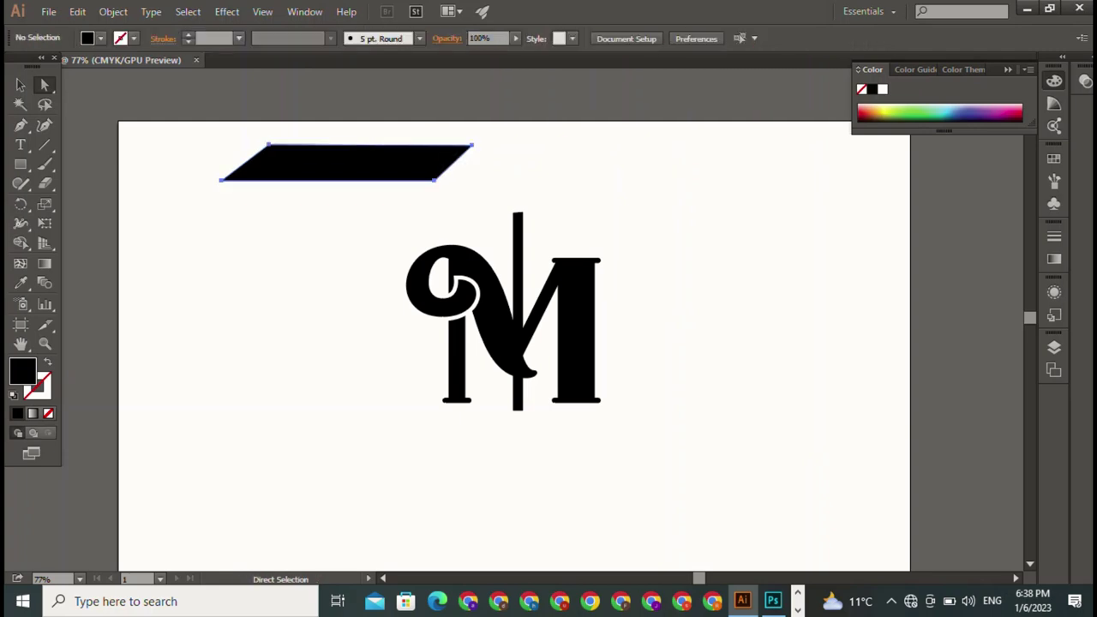
click(343, 163)
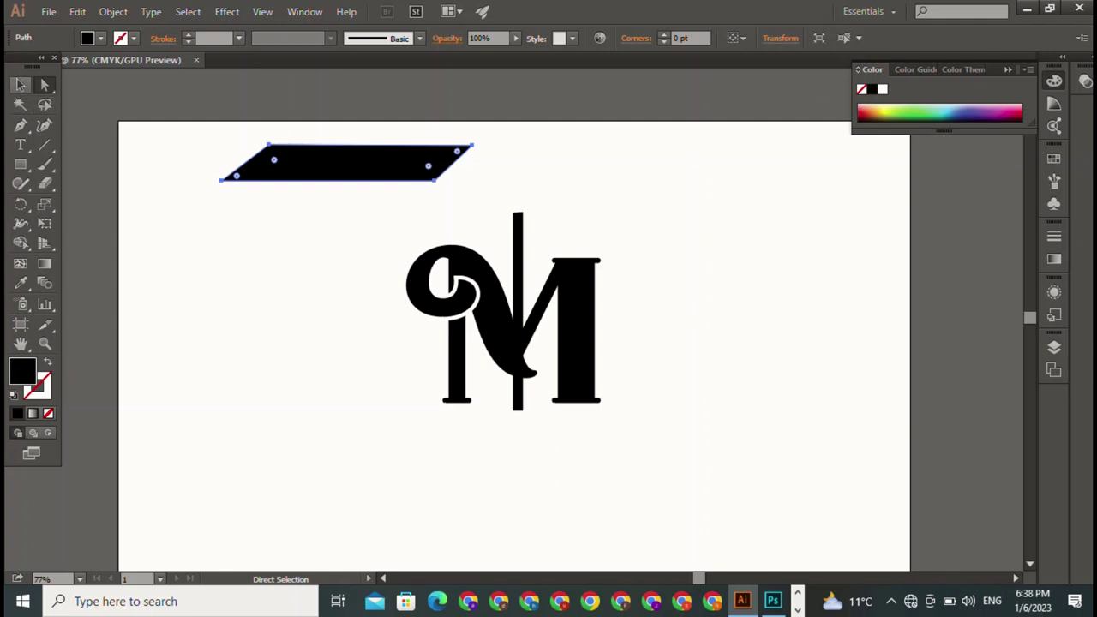
click(20, 85)
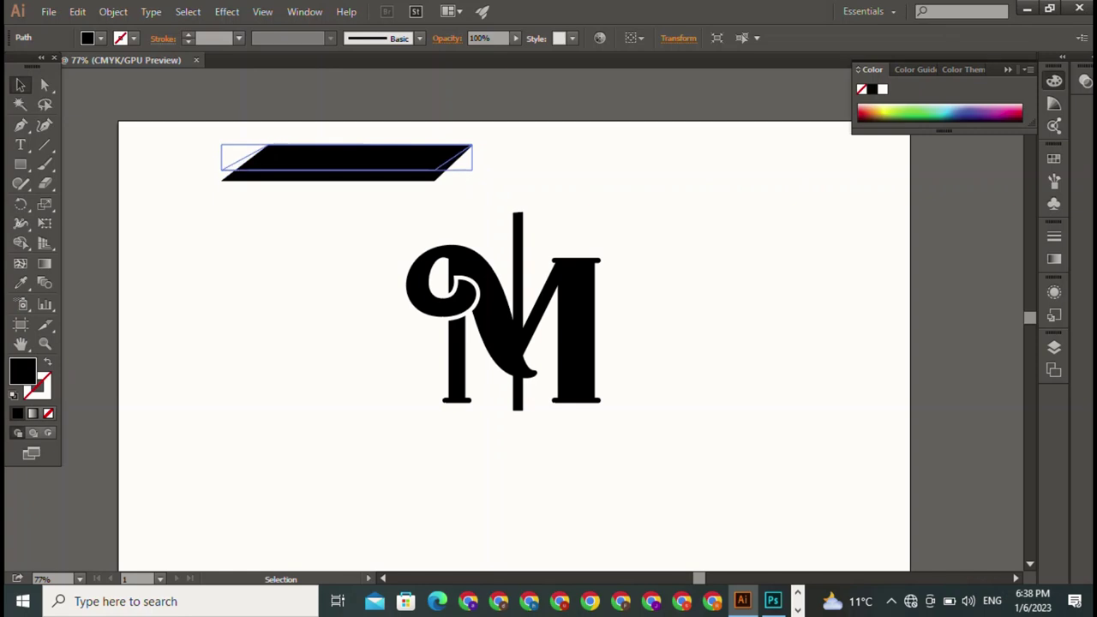
- Move the parallelogram onto the T stem and narrow it into the top bar
mouse_move(346, 180)
mouse_down()
mouse_move(346, 169)
mouse_move(410, 157)
mouse_move(535, 196)
mouse_up()
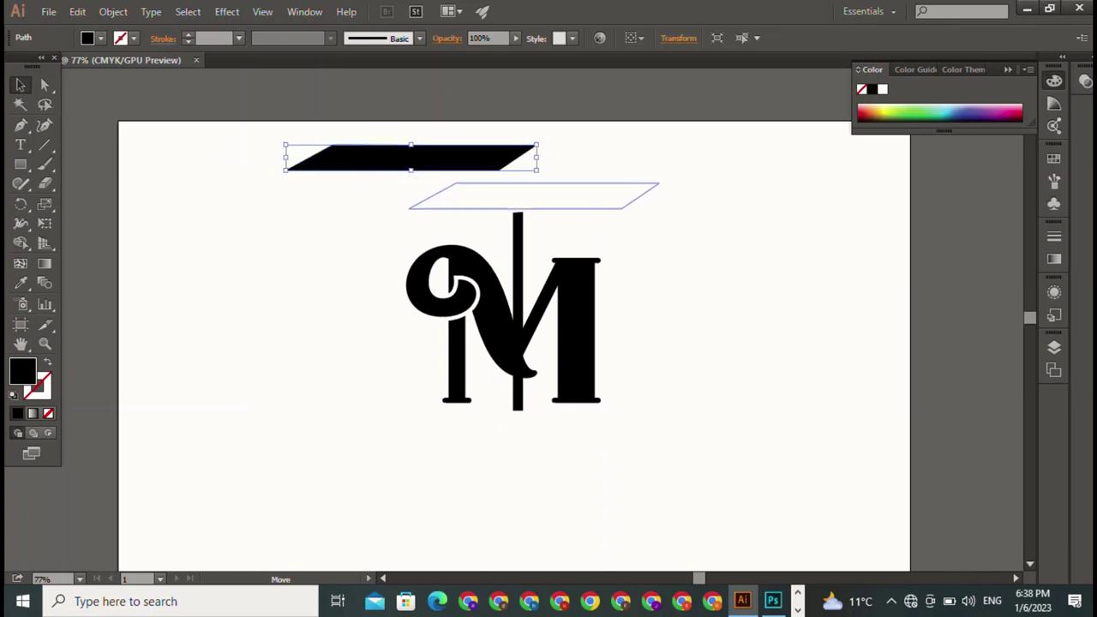
drag(535, 195, 518, 196)
key(ctrl+shift+a)
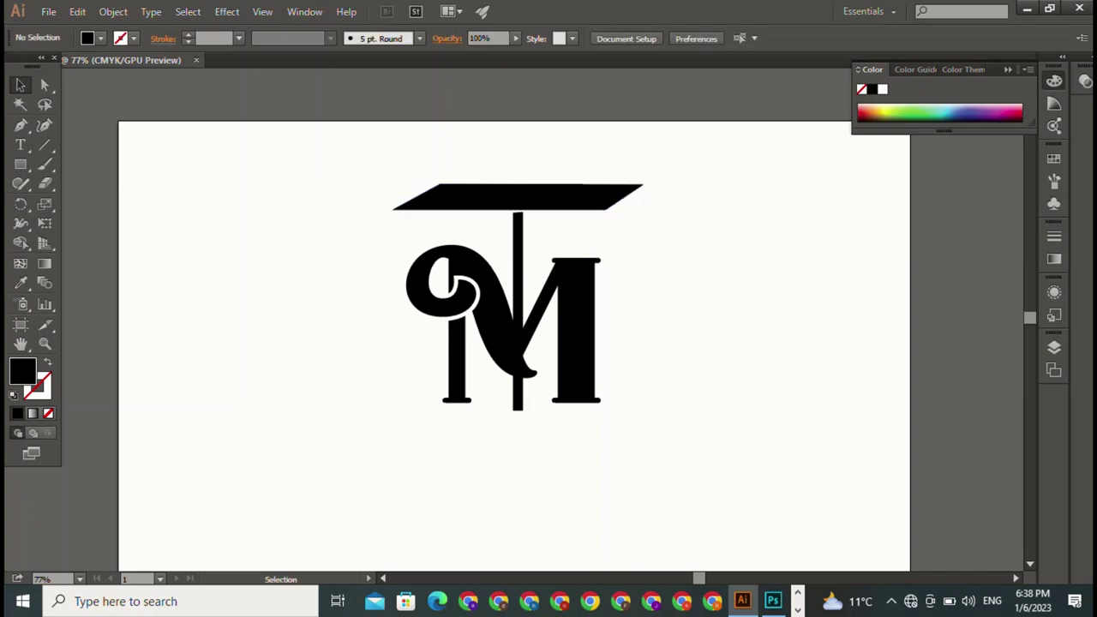
click(423, 196)
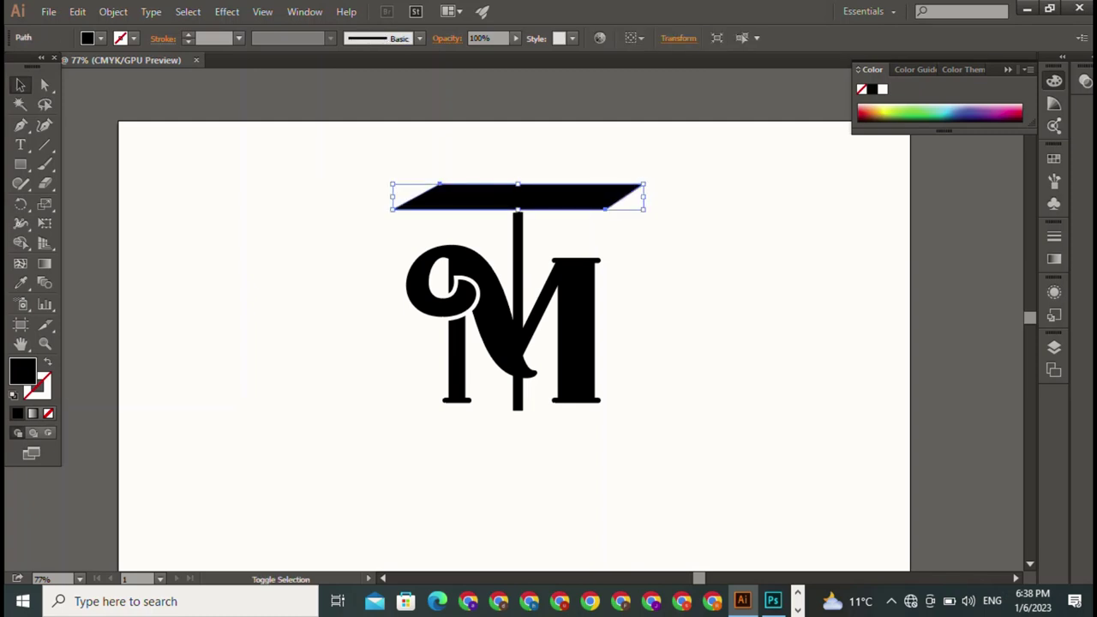
drag(644, 196, 625, 197)
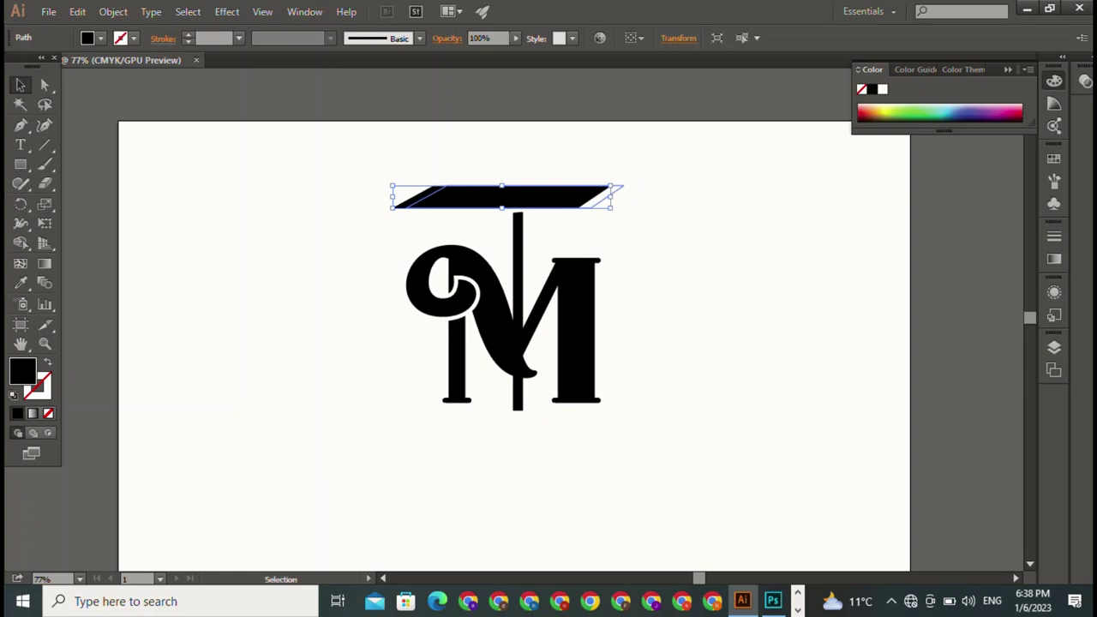
drag(406, 186, 429, 190)
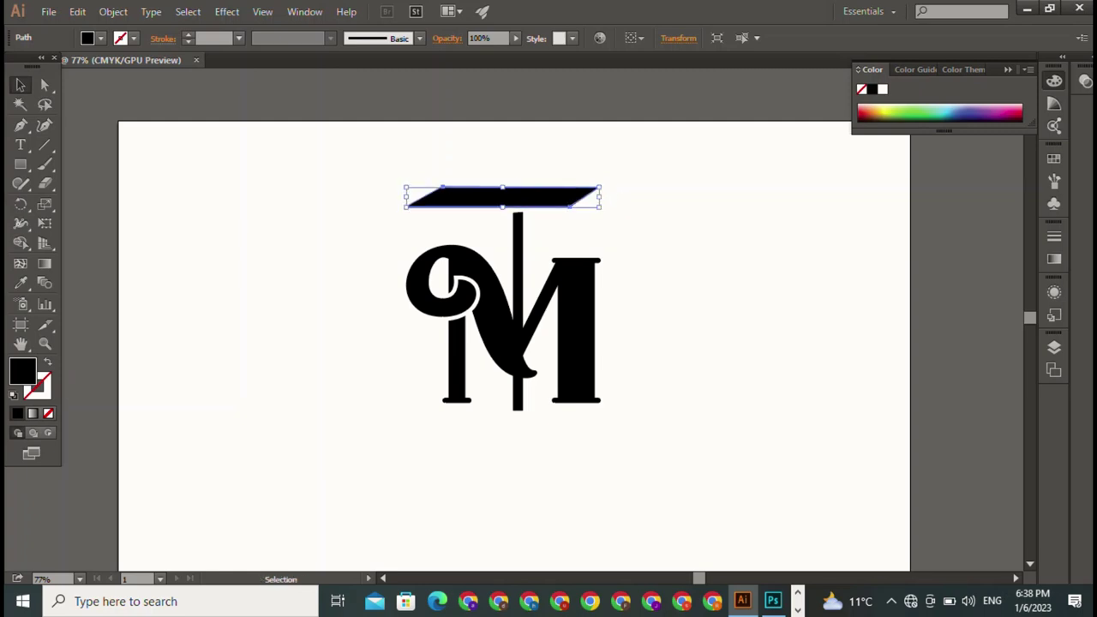
- Centre the stem under the top bar with Horizontal Align Center
click(458, 157)
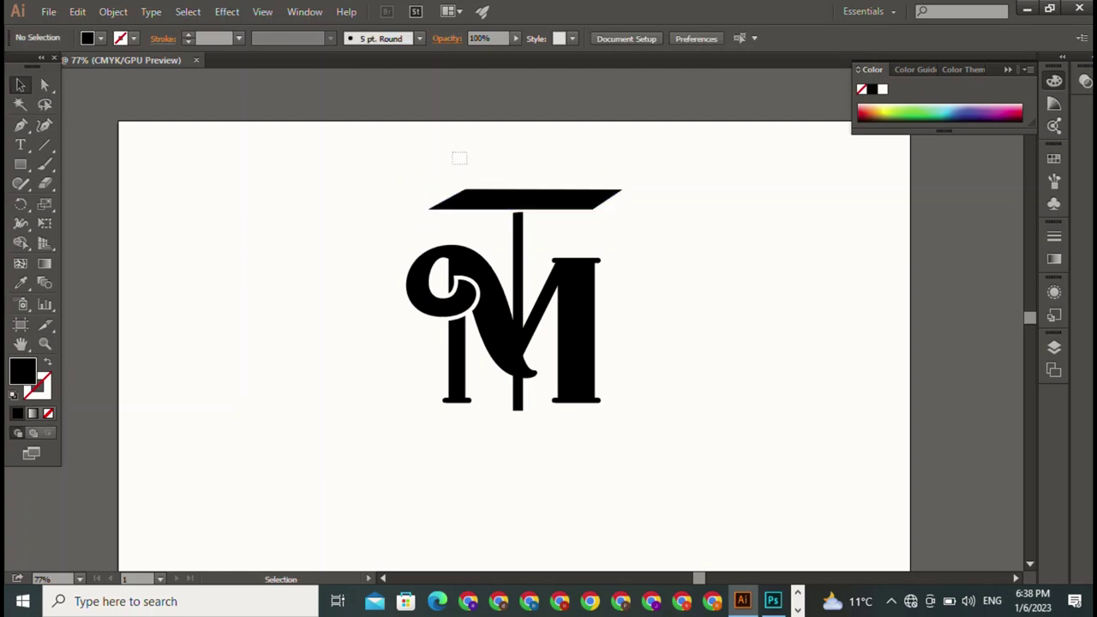
drag(456, 154, 520, 229)
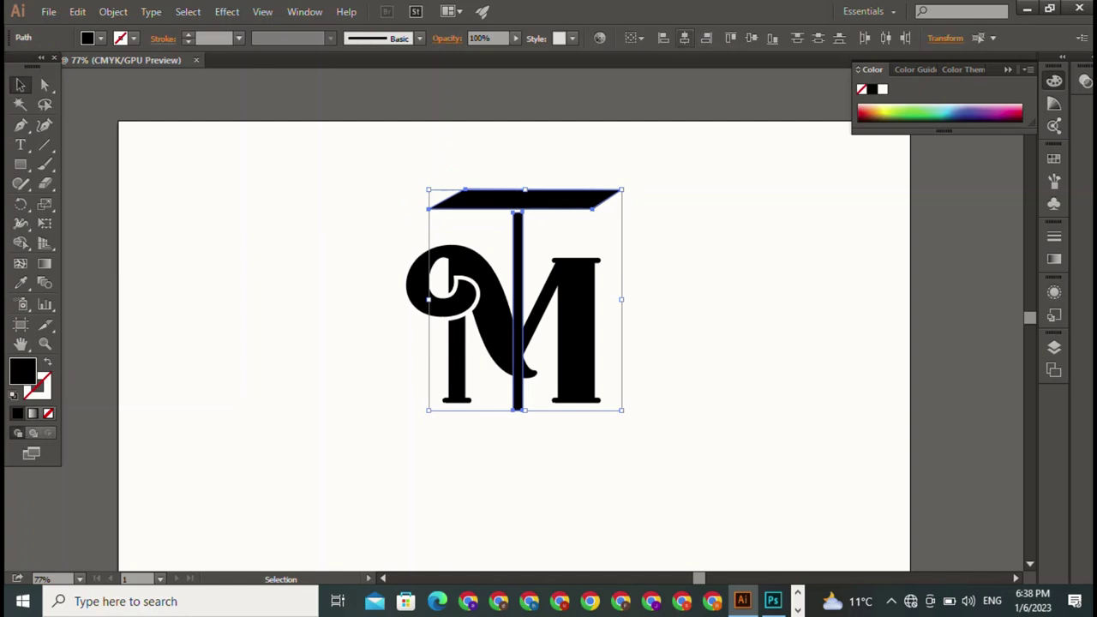
click(684, 38)
key(ctrl+shift+a)
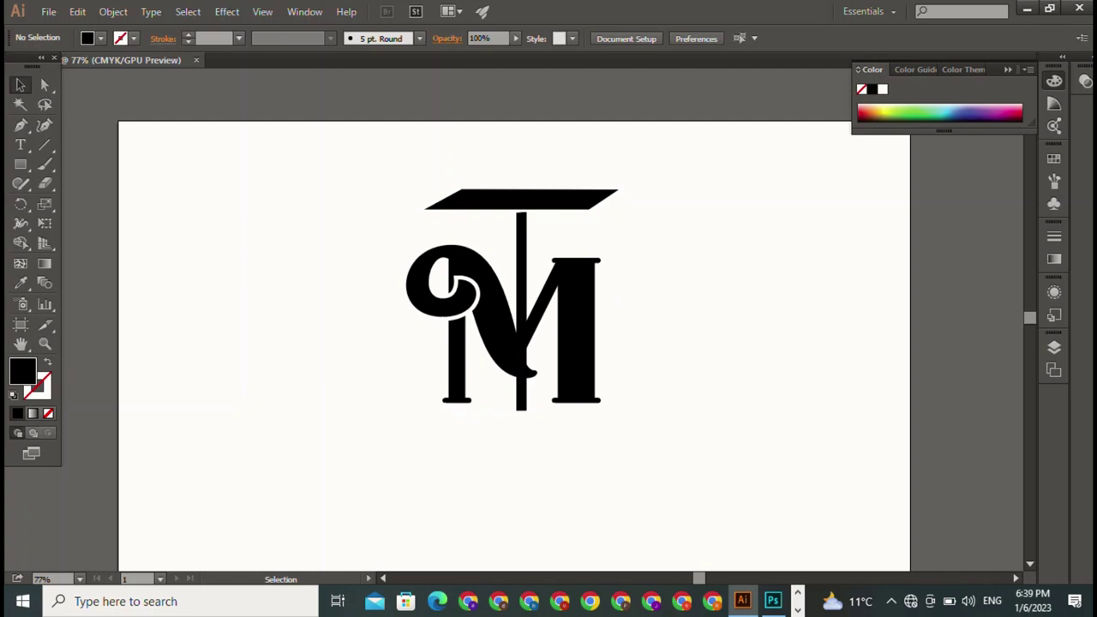
- Shorten the stem's bottom to just above the M's base and extend its top to the bar
click(520, 308)
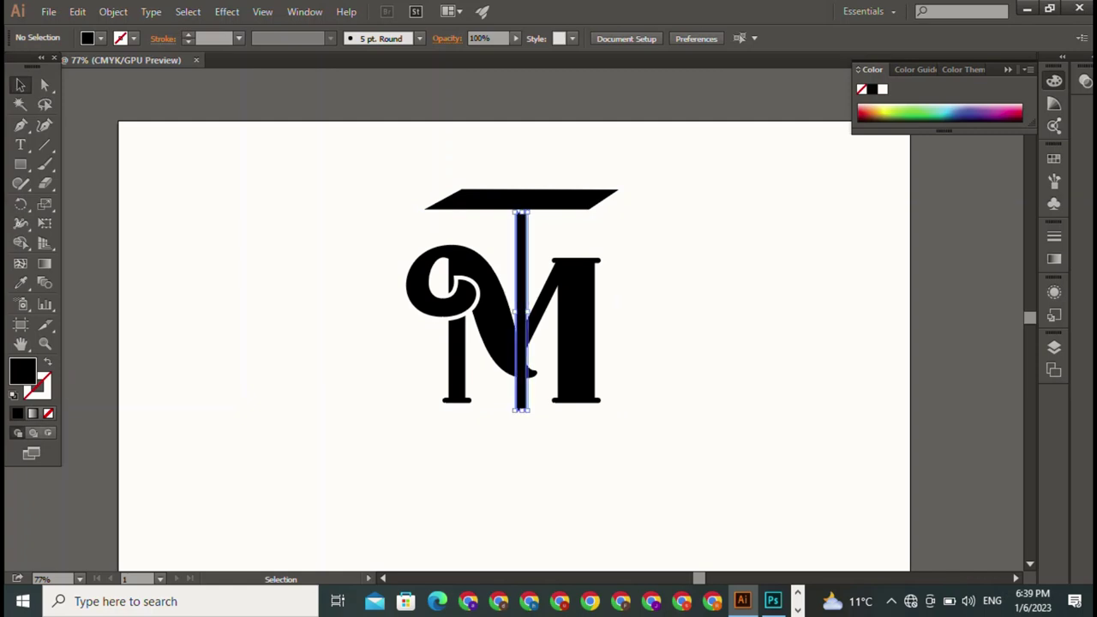
drag(521, 410, 521, 403)
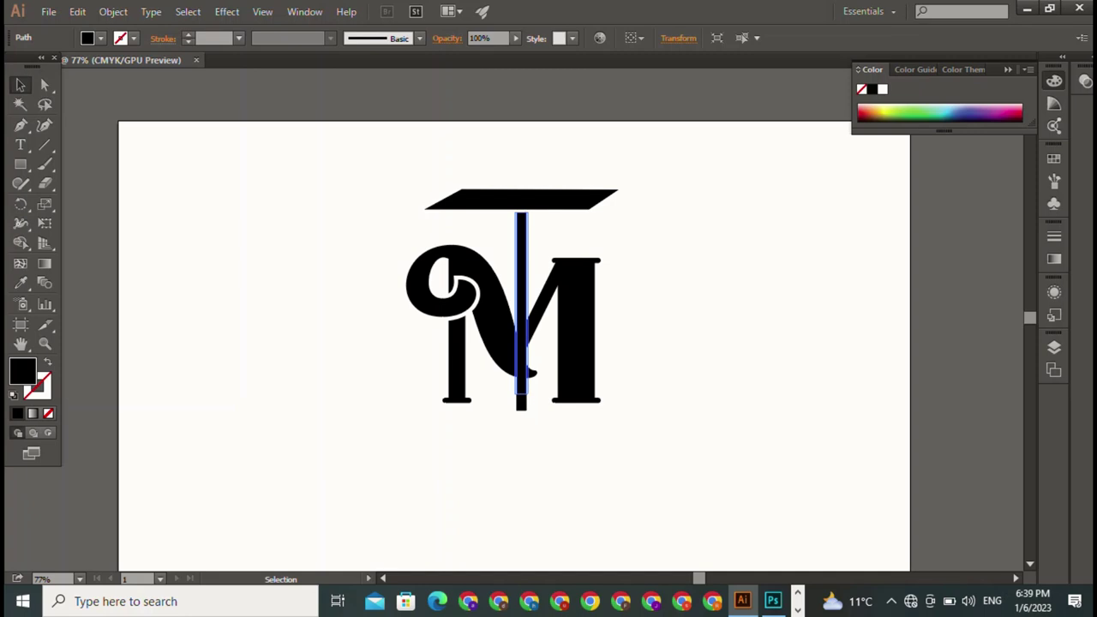
drag(521, 403, 521, 395)
drag(521, 212, 521, 207)
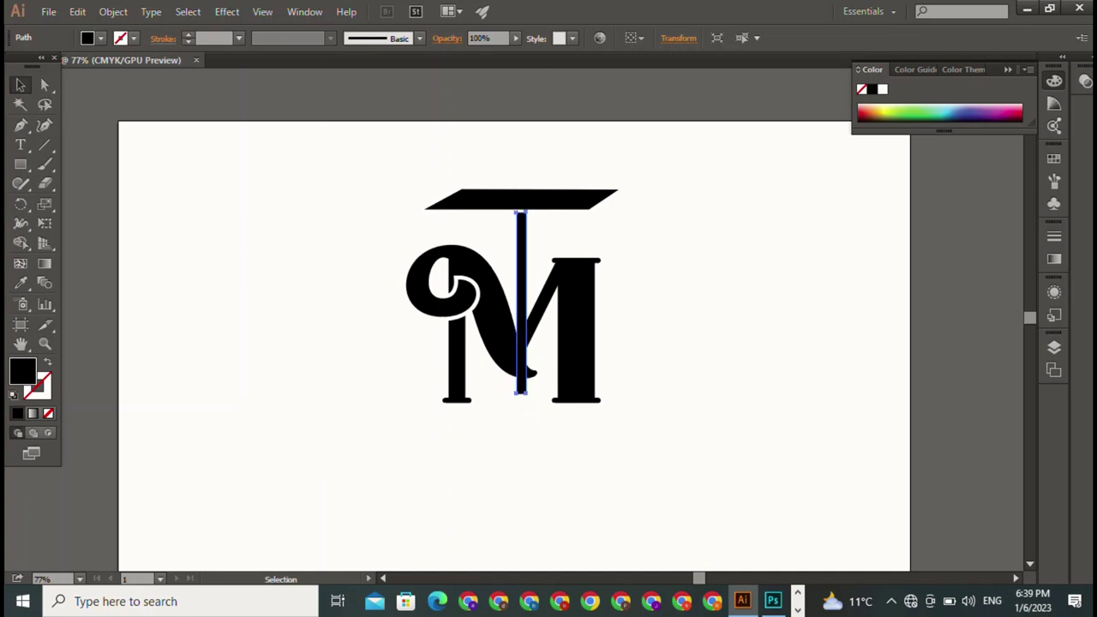
key(ctrl+a)
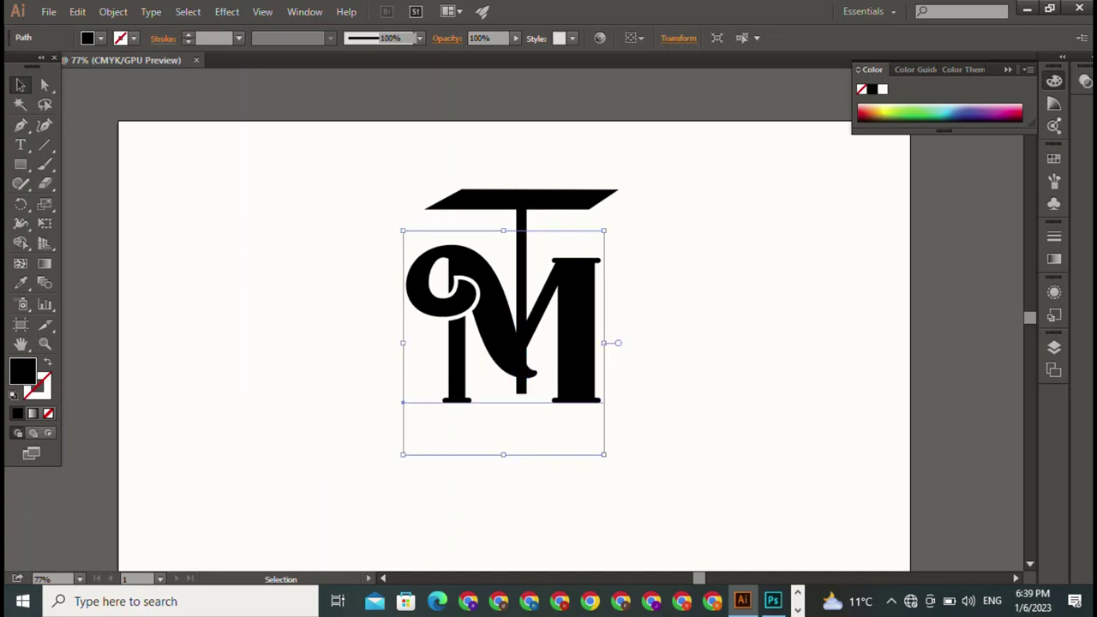
key(ctrl+shift+a)
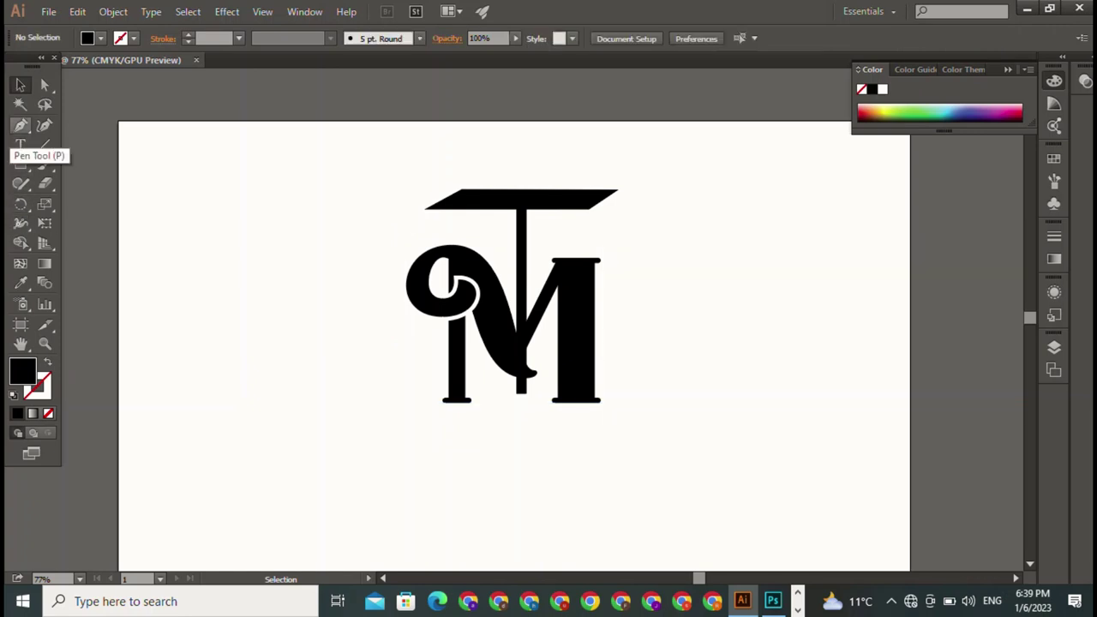
click(515, 198)
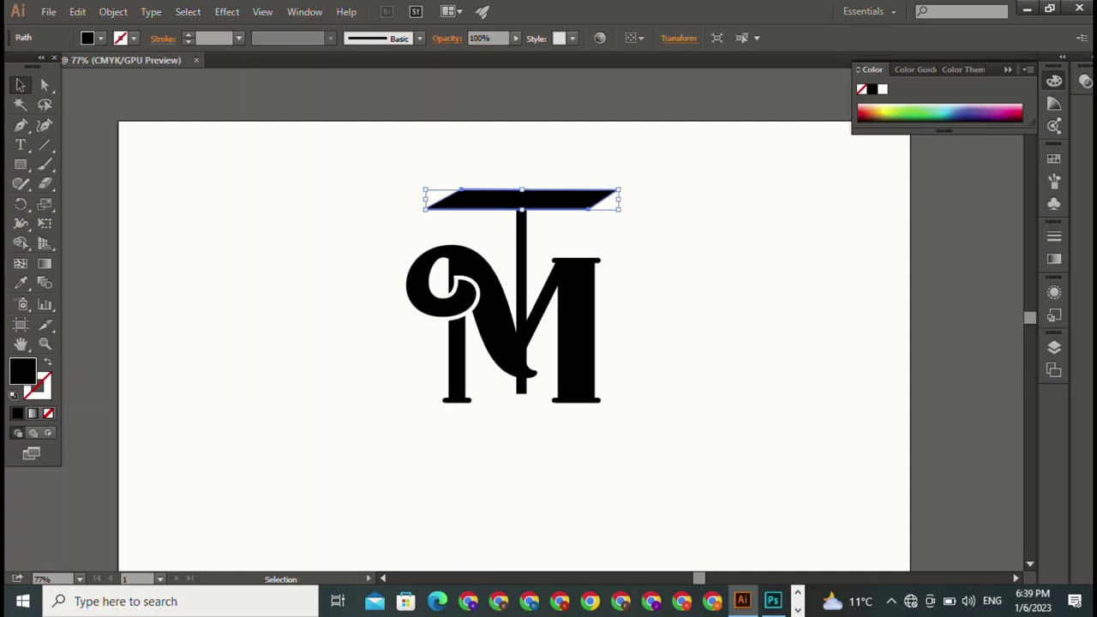
- Alt-drag a copy of the top bar down, narrow it, and place it on the M's base
drag(521, 199, 532, 439)
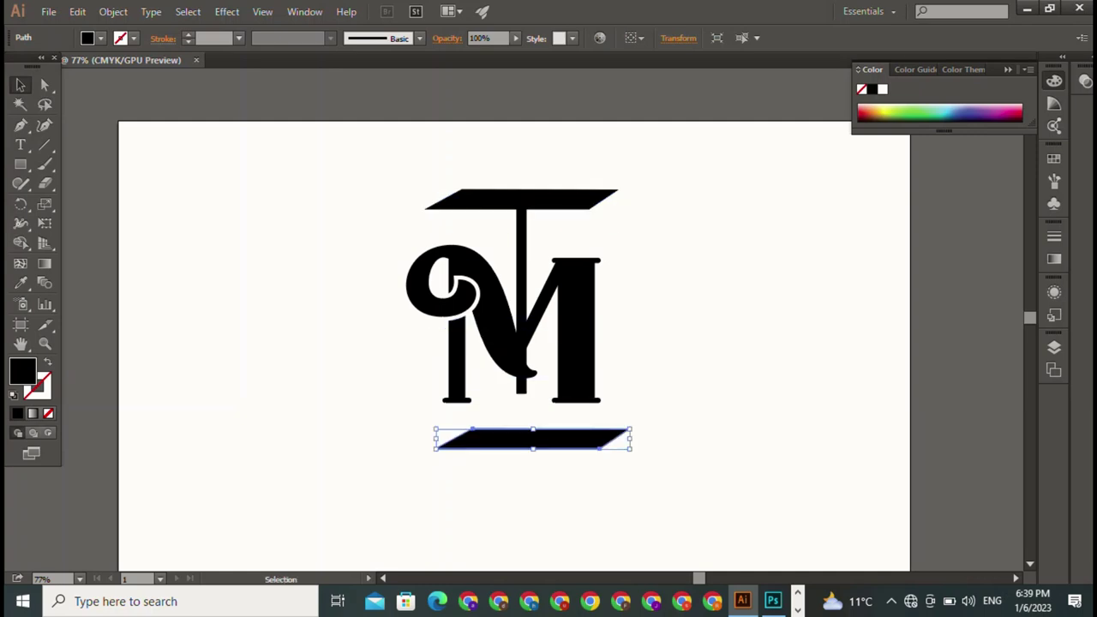
drag(632, 438, 600, 439)
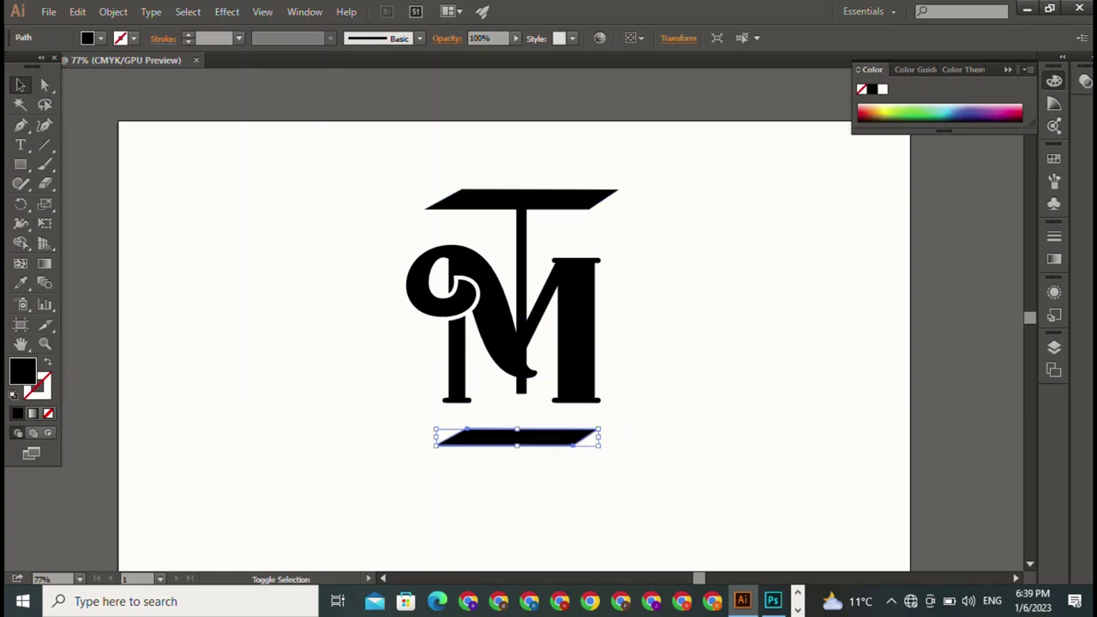
drag(516, 438, 525, 393)
drag(608, 392, 600, 392)
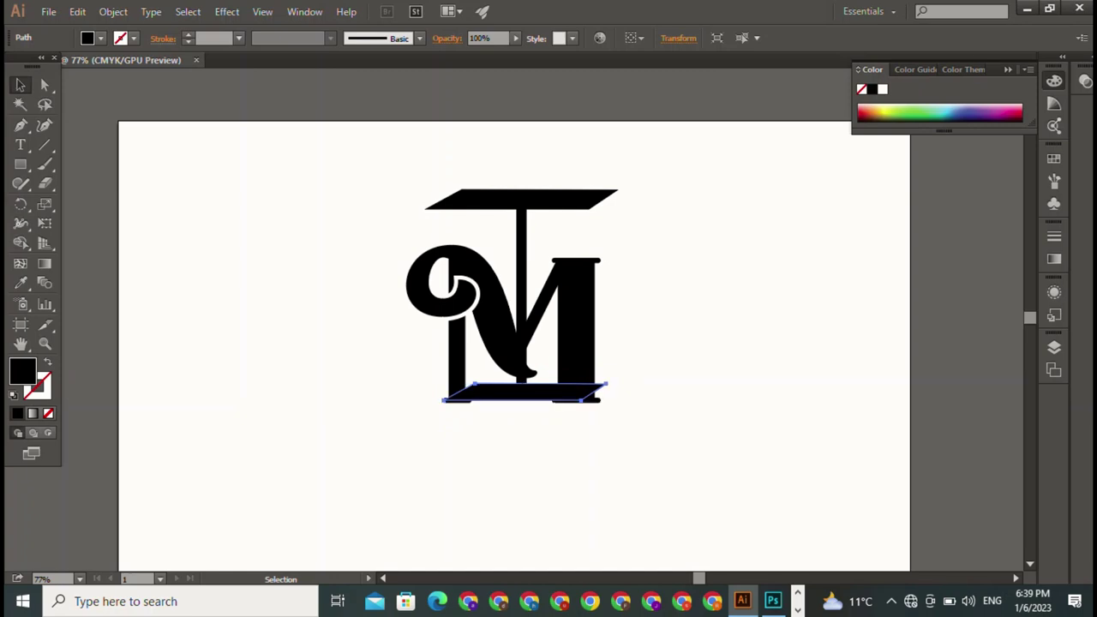
key(ctrl+shift+a)
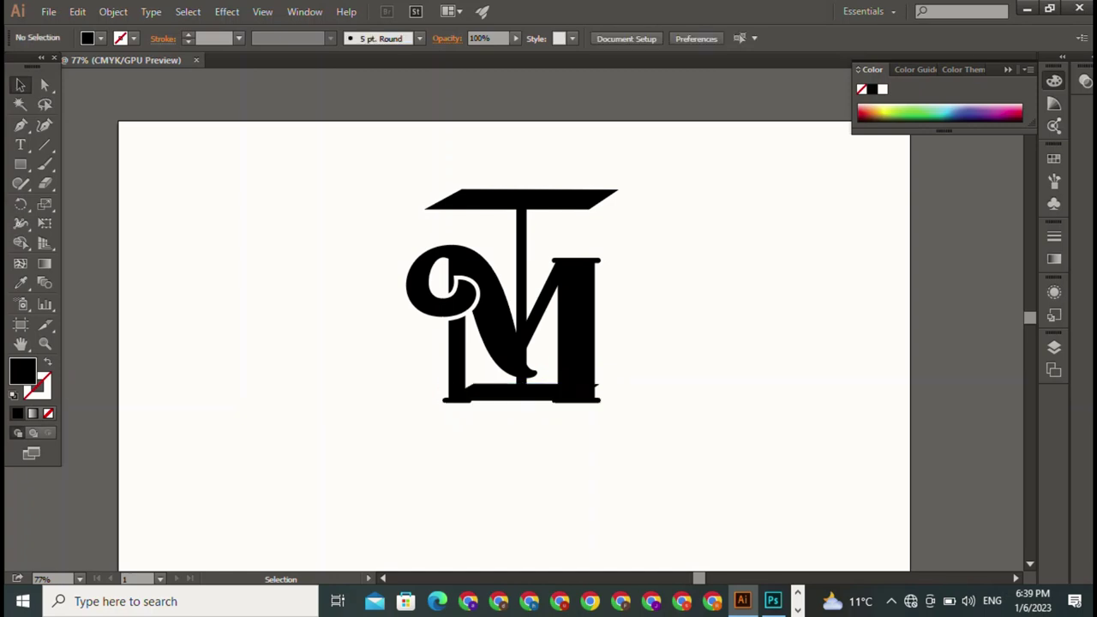
click(522, 392)
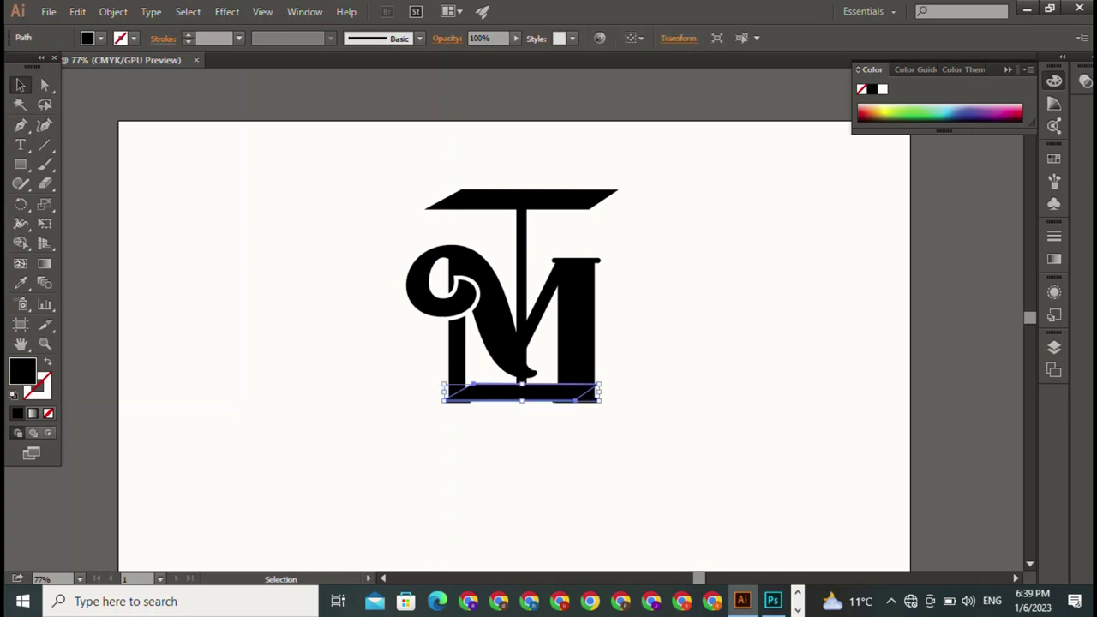
- Lower the stem and top bar, and move the bottom bar just below the M's feet
drag(522, 305, 521, 328)
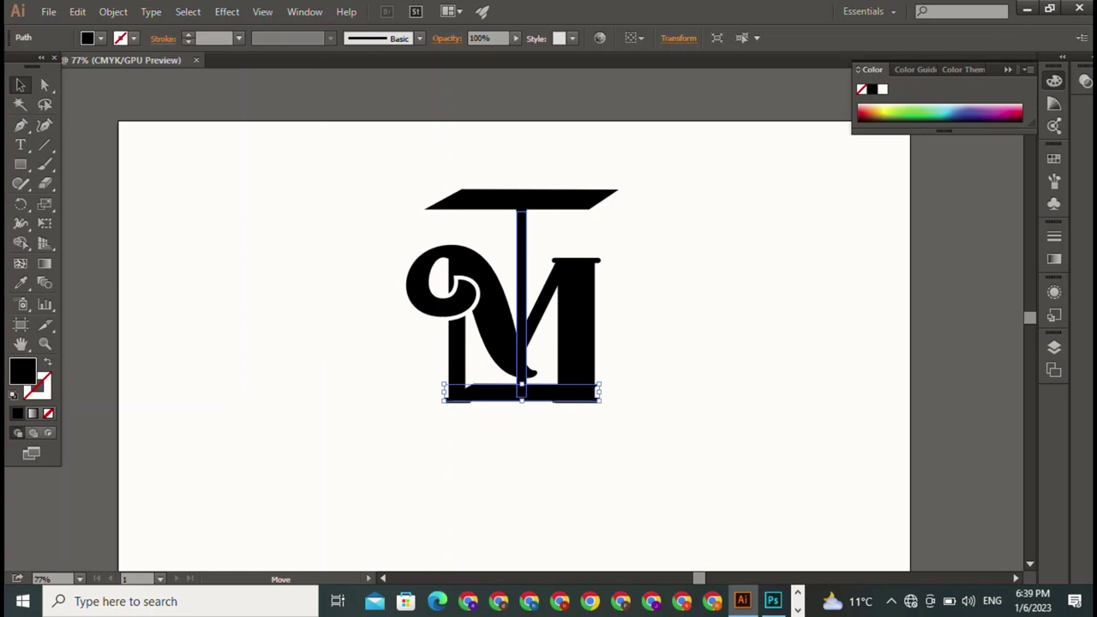
drag(521, 199, 521, 220)
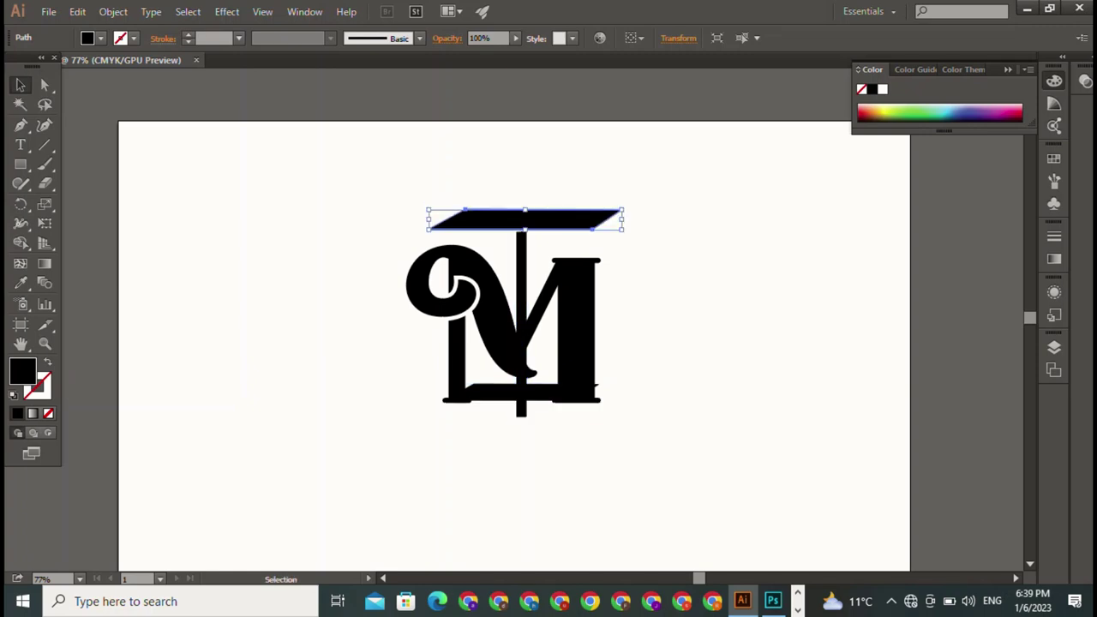
key(ctrl+shift+a)
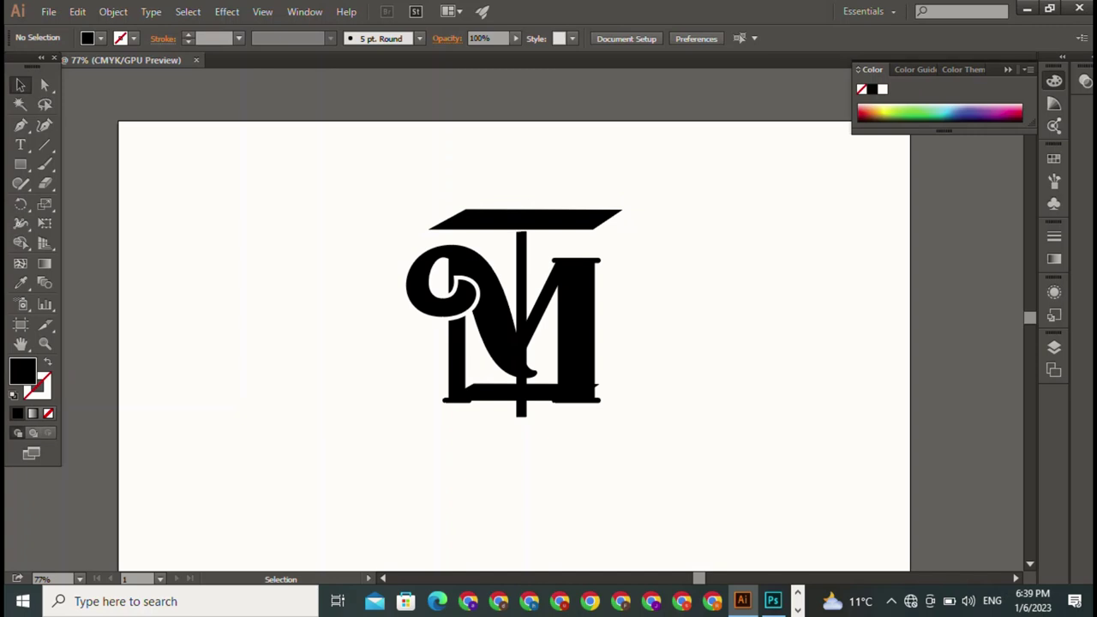
drag(521, 397, 521, 421)
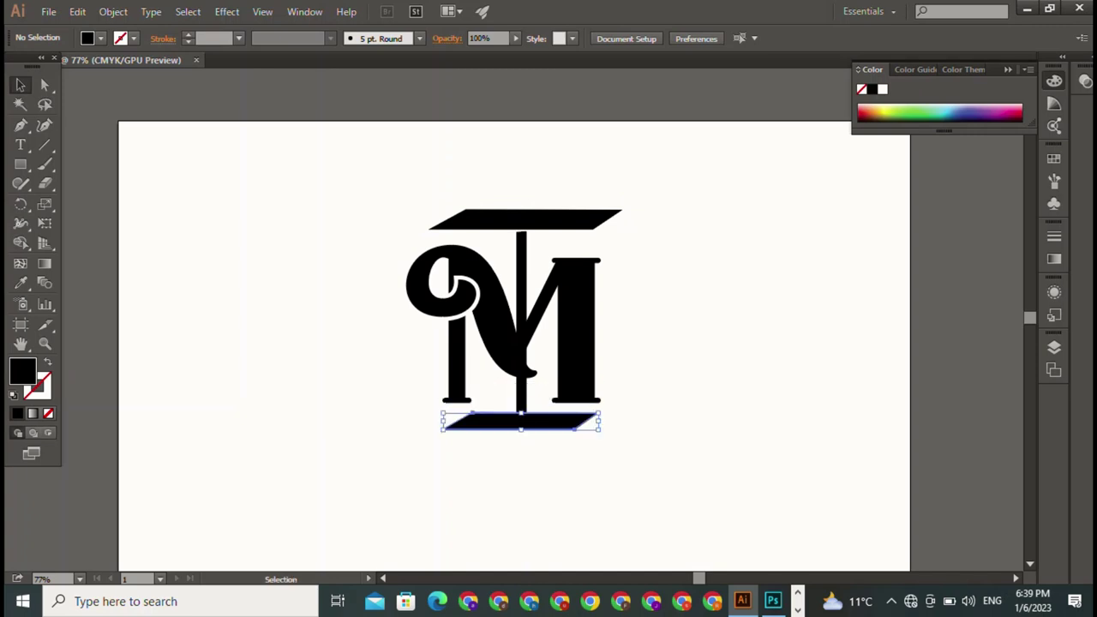
key(ctrl+shift+a)
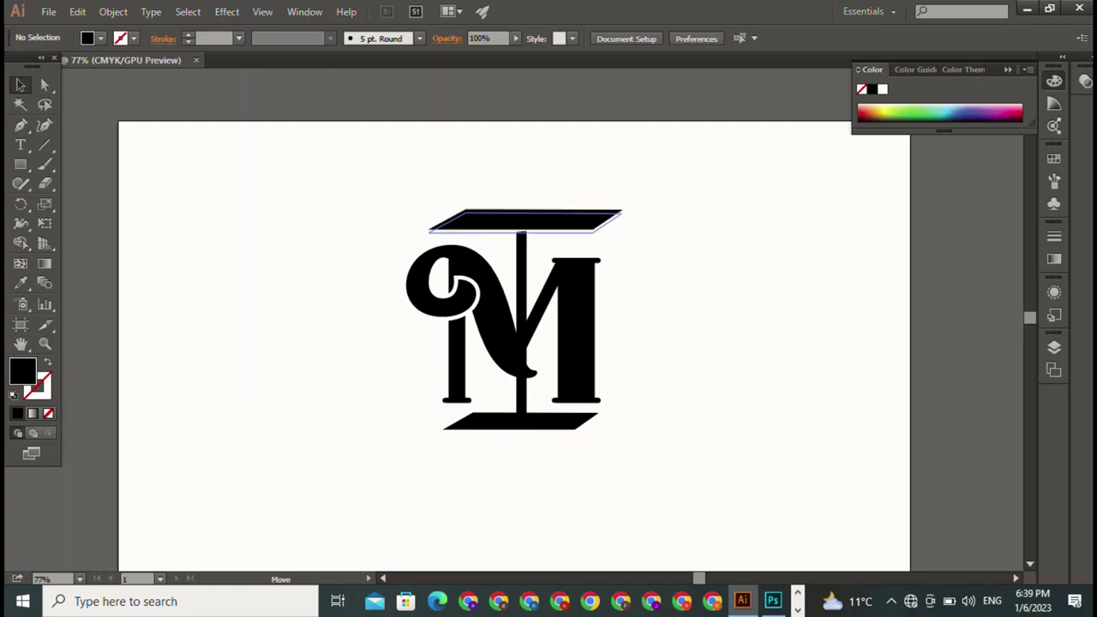
drag(524, 218, 526, 222)
key(ctrl+shift+a)
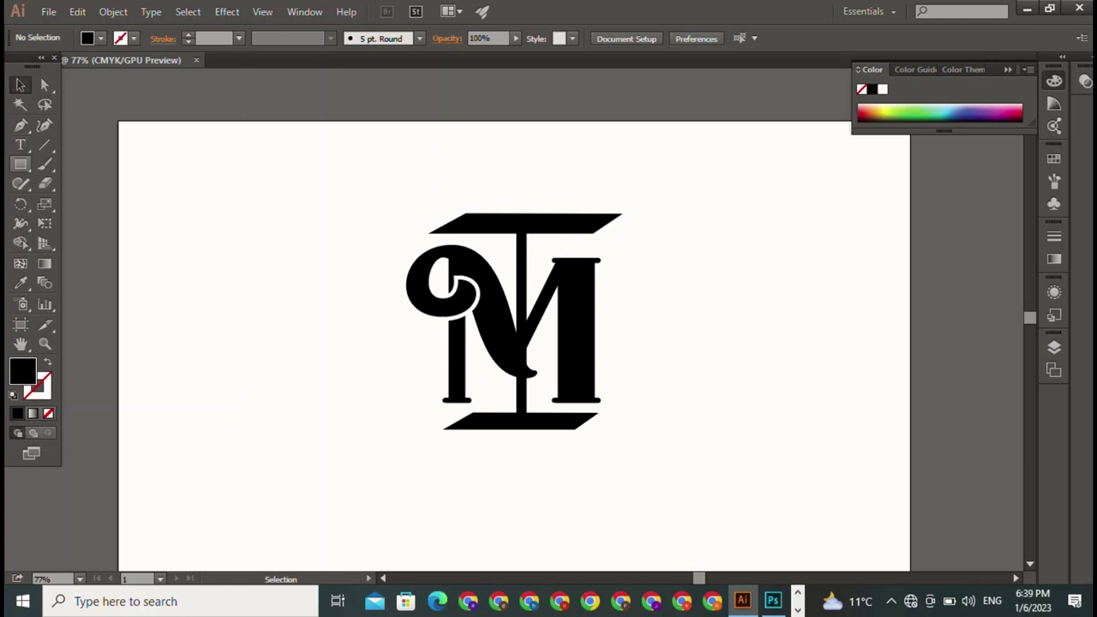
- Draw a 266.234 pt black square, rotate it 45°, and Alt-drag an offset copy right
click(21, 164)
drag(180, 143, 348, 310)
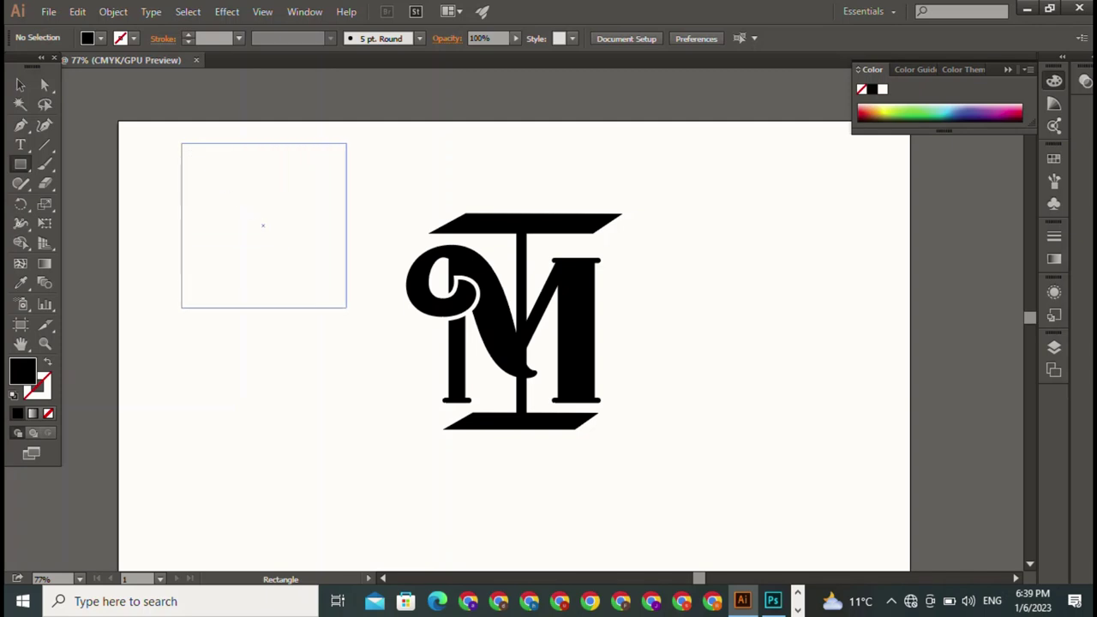
click(21, 84)
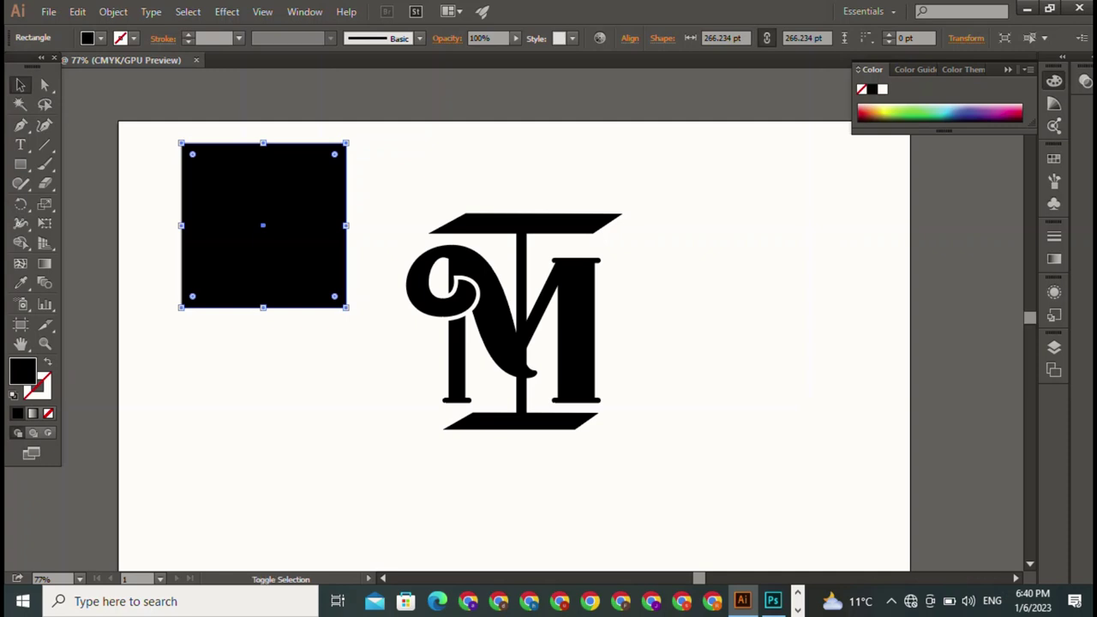
drag(330, 120, 258, 108)
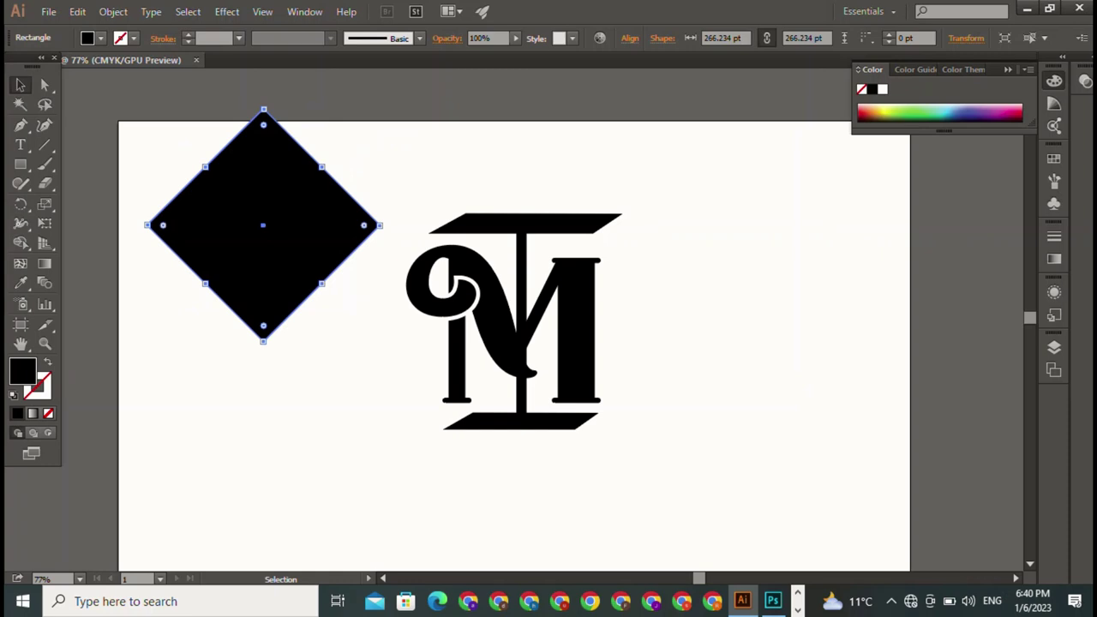
drag(263, 225, 277, 224)
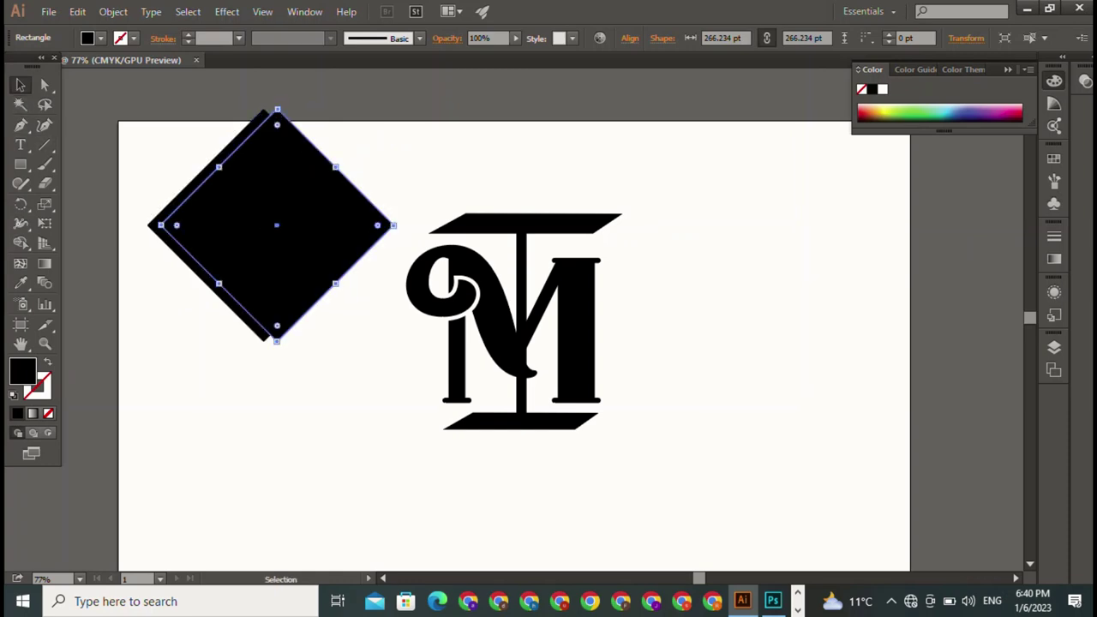
shift+click(154, 225)
- Make both diamonds unfilled 4 pt black tapered outlines and move them over the monogram's left
drag(61, 68, 193, 147)
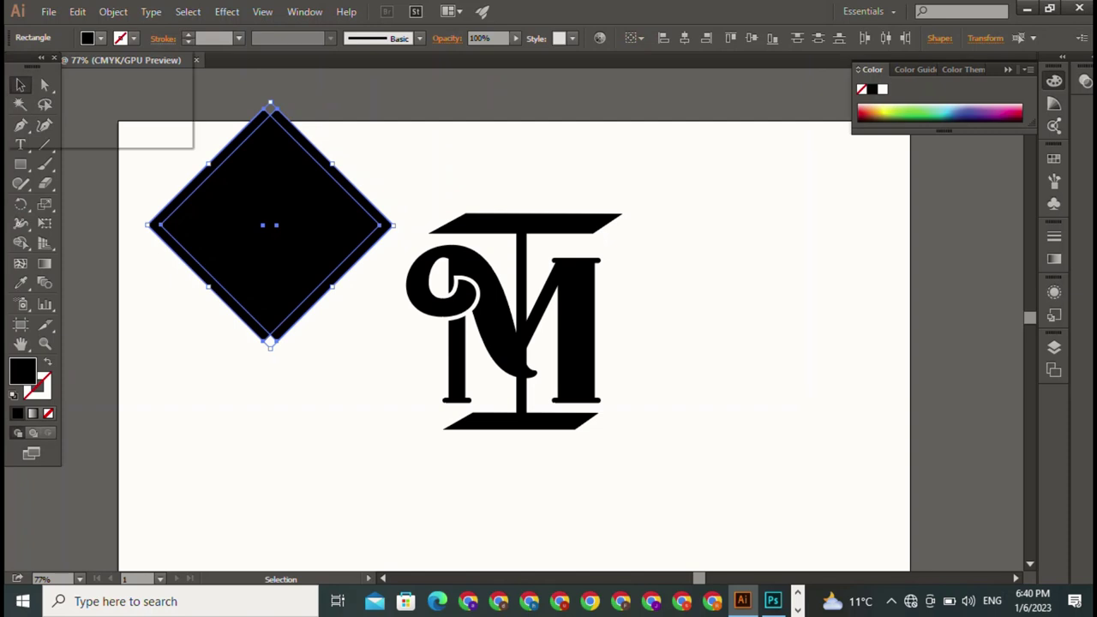
click(14, 66)
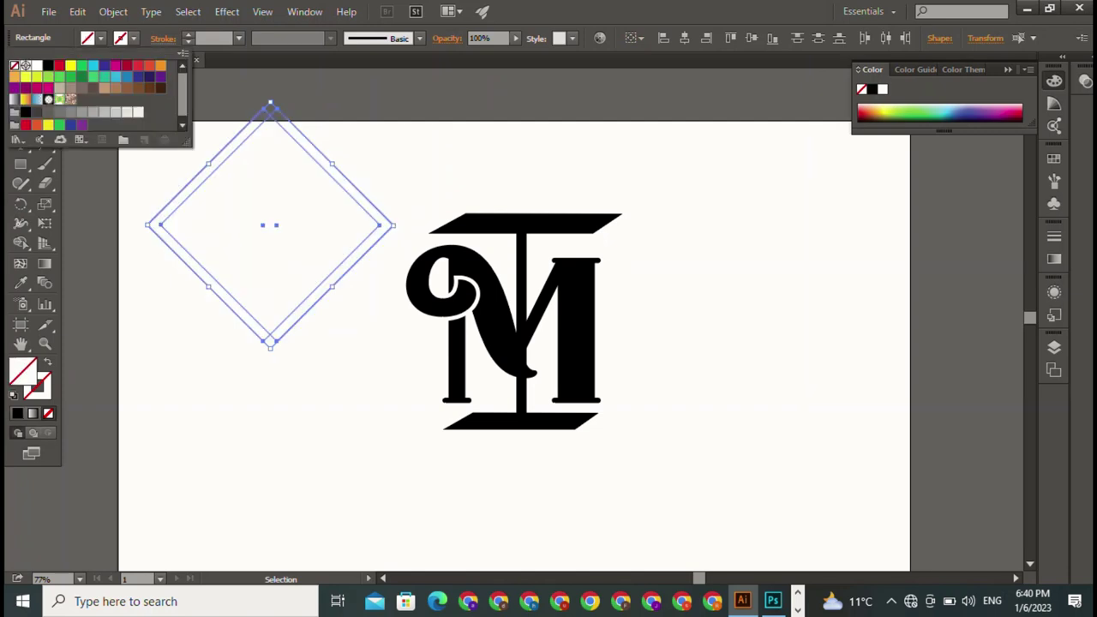
key(Escape)
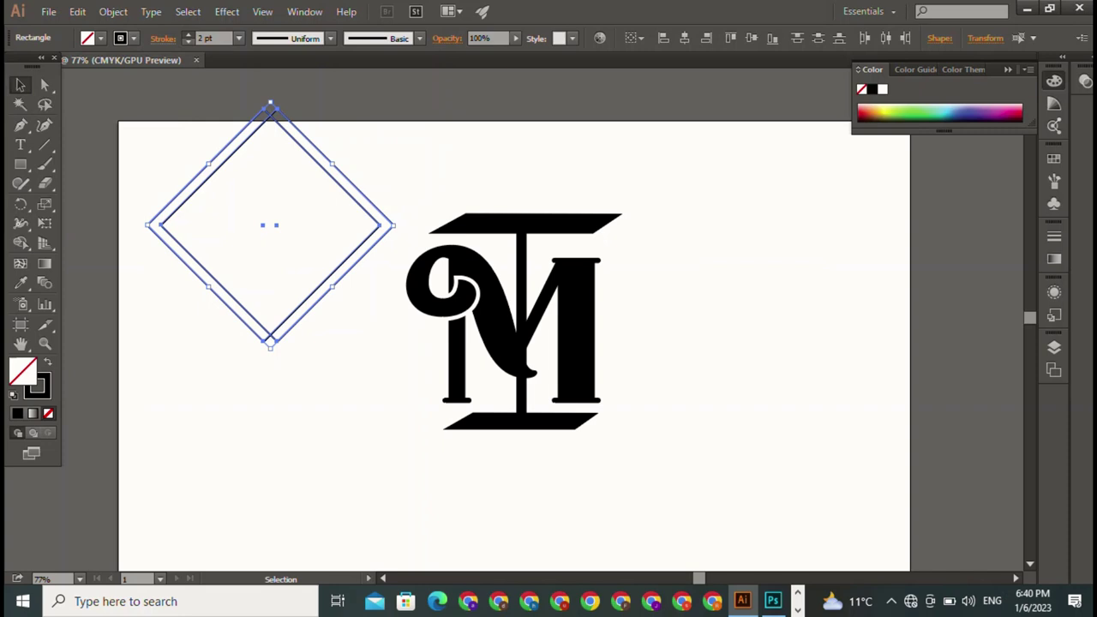
click(188, 35)
click(188, 34)
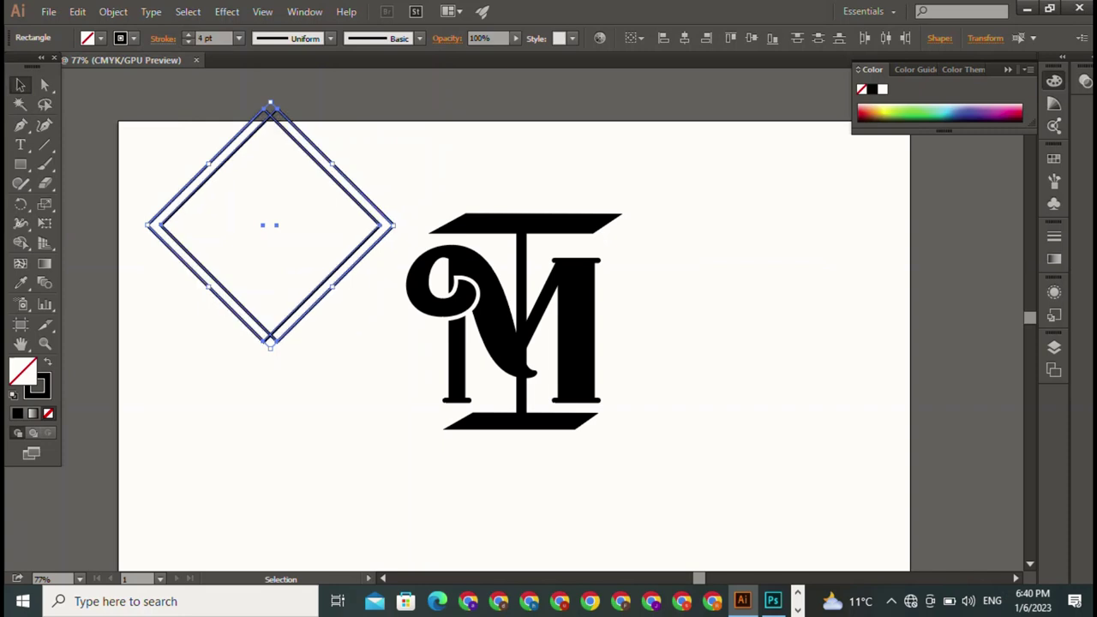
click(330, 38)
click(281, 84)
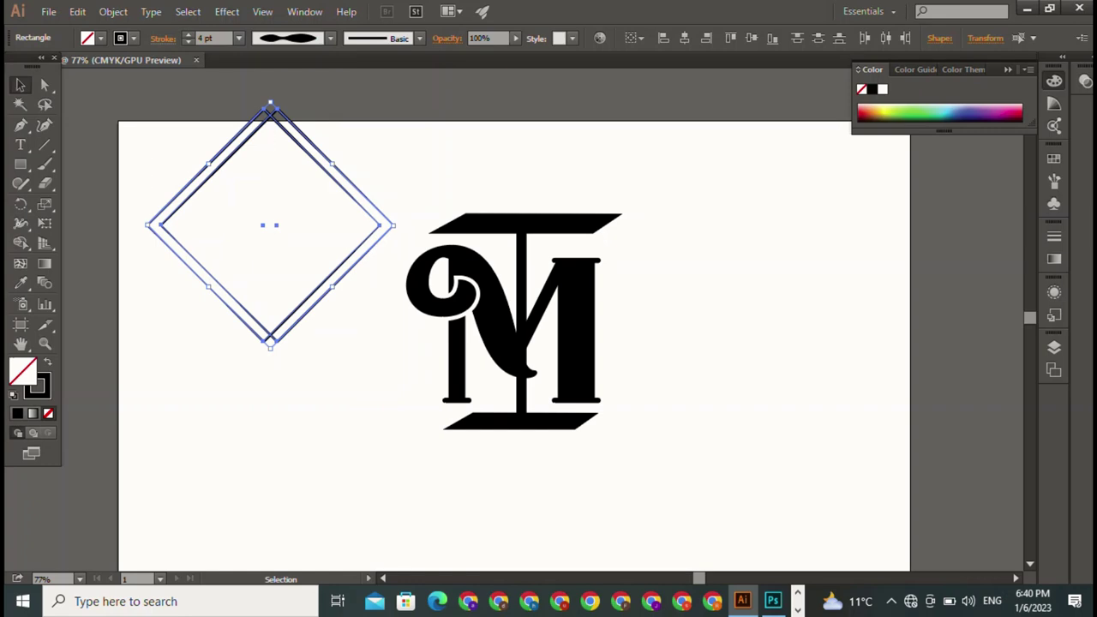
drag(331, 285, 443, 349)
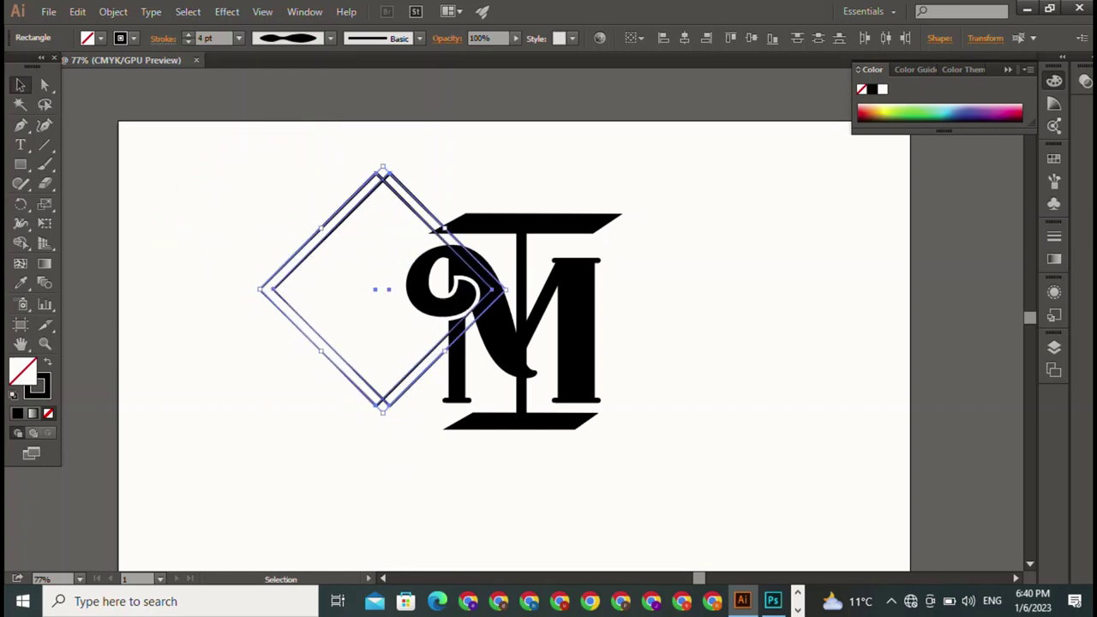
drag(533, 180, 625, 442)
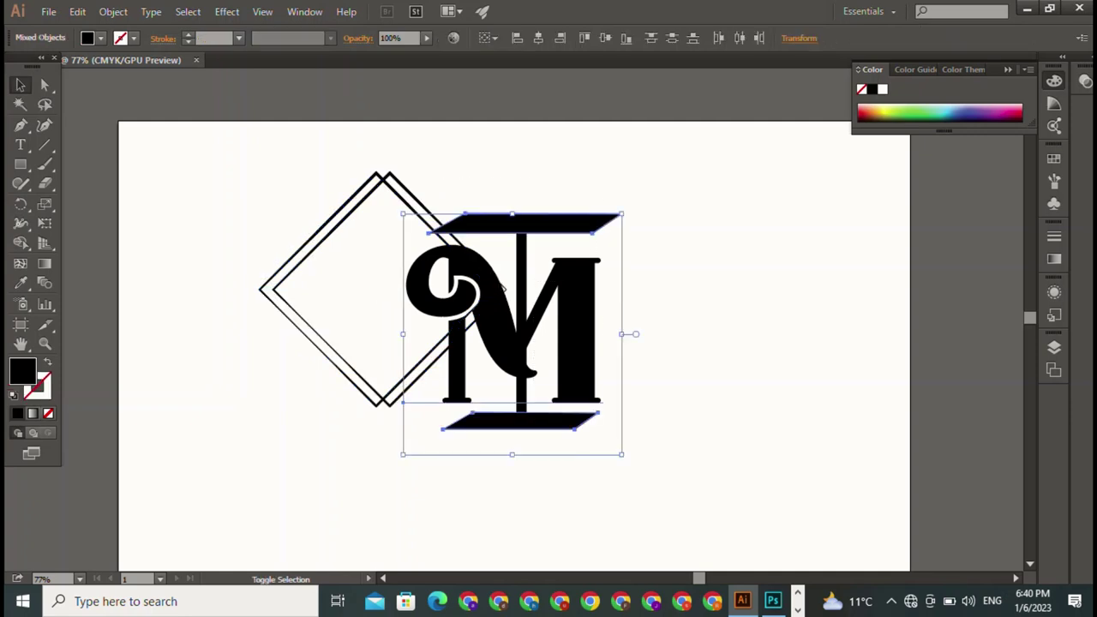
- Select the whole TM monogram, including the T's vertical bar, and shrink it proportionally
drag(623, 214, 577, 264)
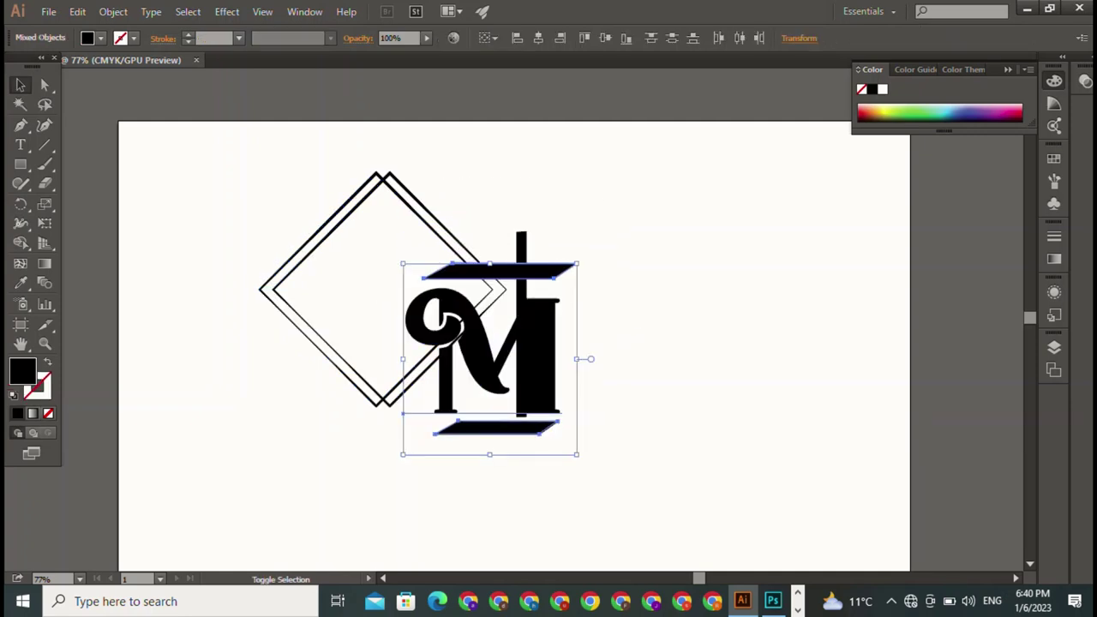
key(ctrl+z)
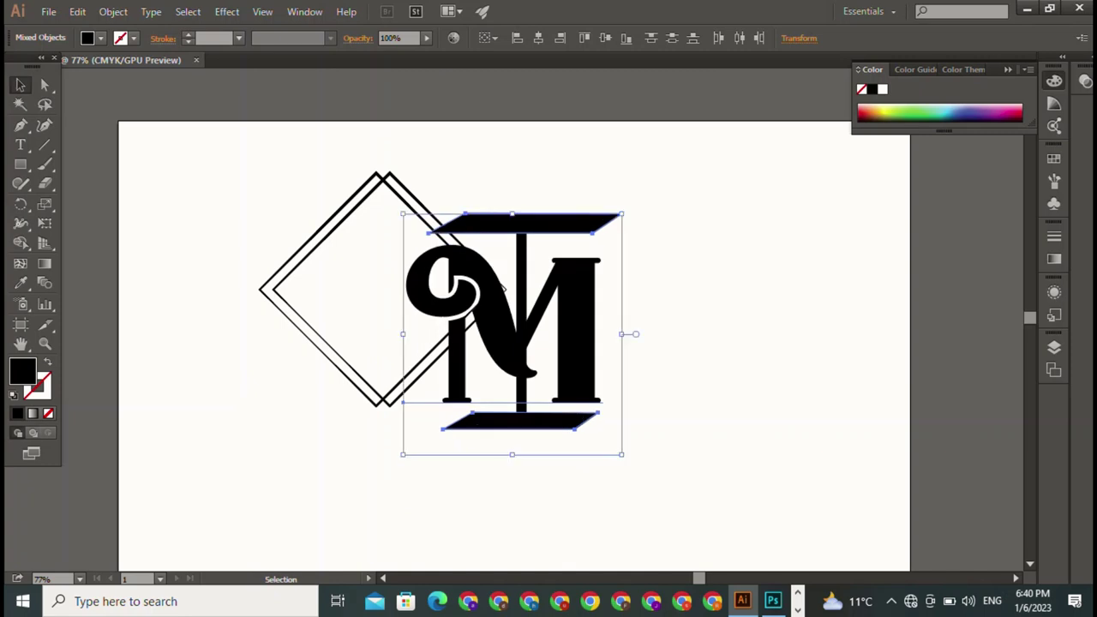
drag(628, 146, 532, 432)
shift+click(520, 325)
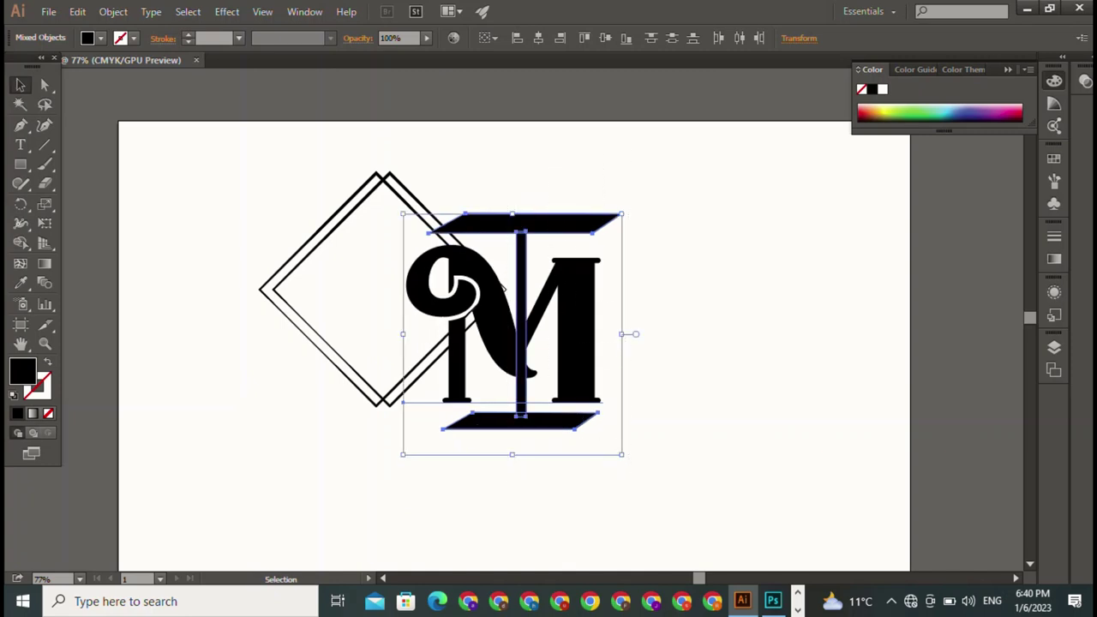
key(shift)
drag(622, 214, 540, 305)
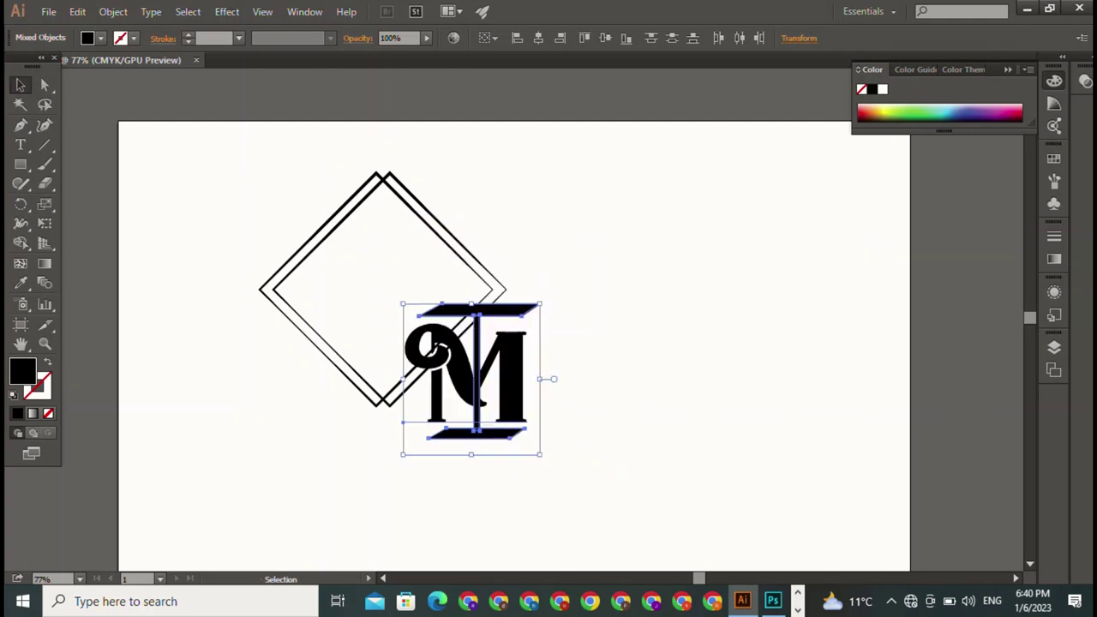
- Centre the smaller monogram inside the diamonds and enlarge the diamond frame around it
drag(462, 377, 377, 295)
click(392, 182)
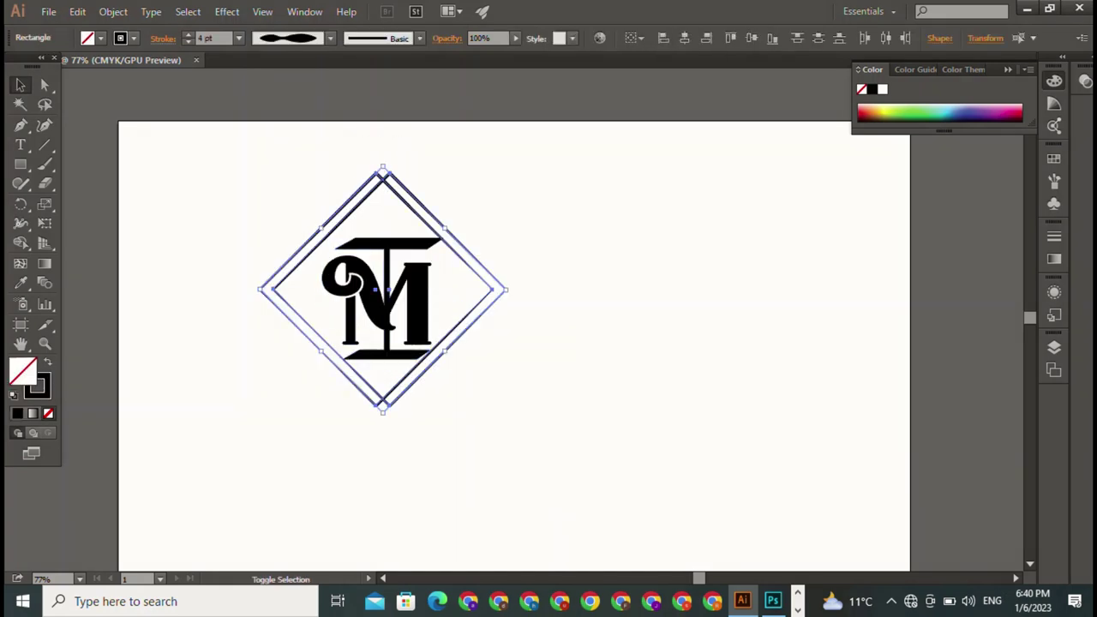
drag(383, 167, 383, 114)
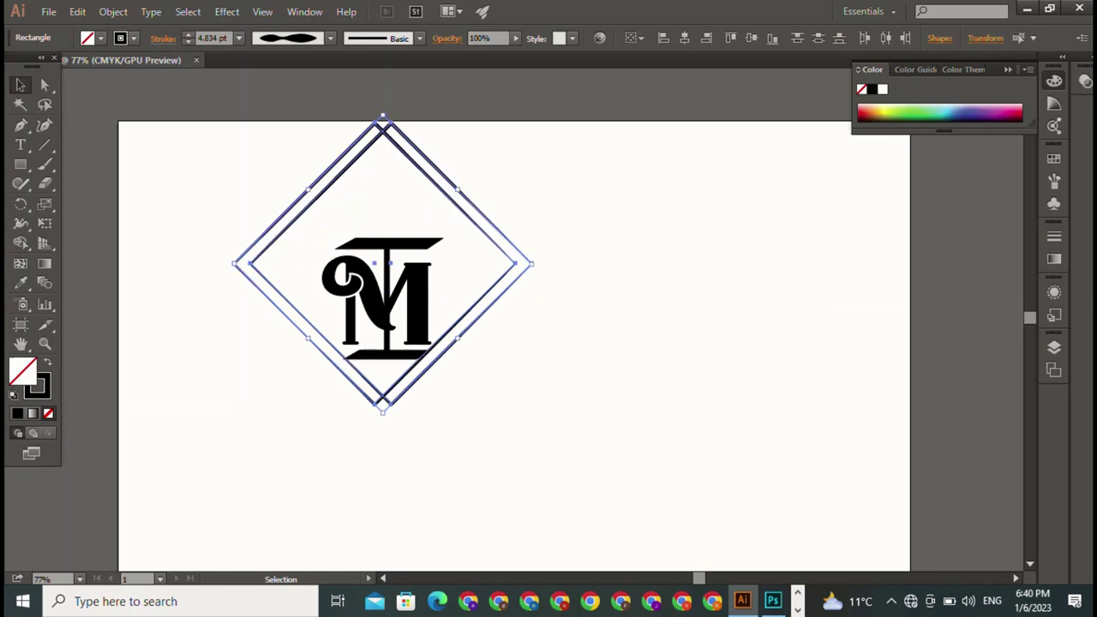
shift+click(411, 291)
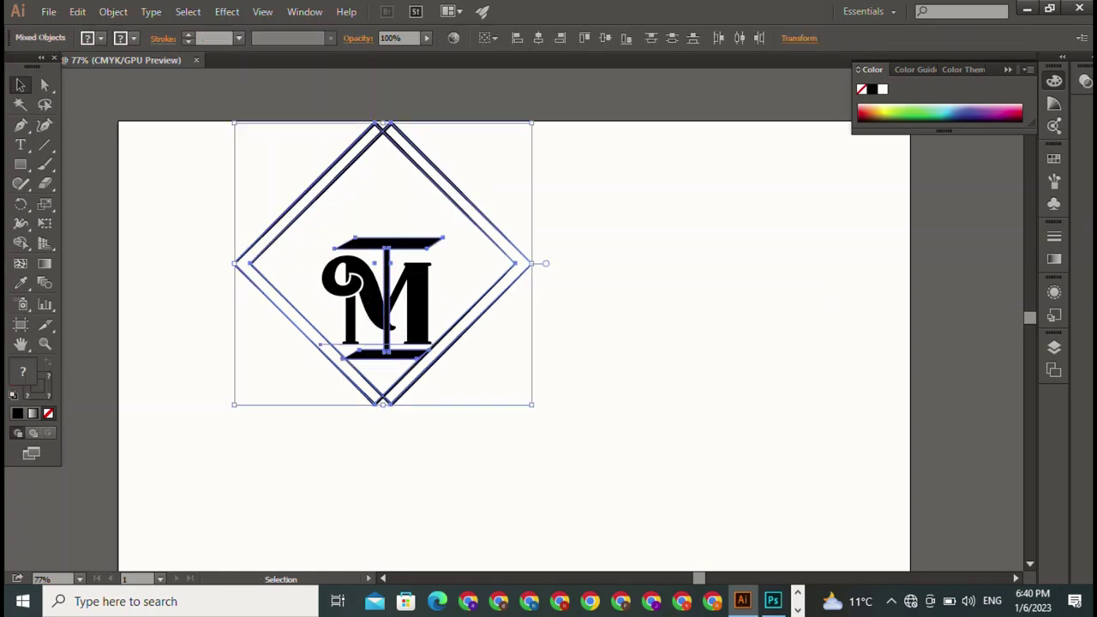
key(ctrl+shift+a)
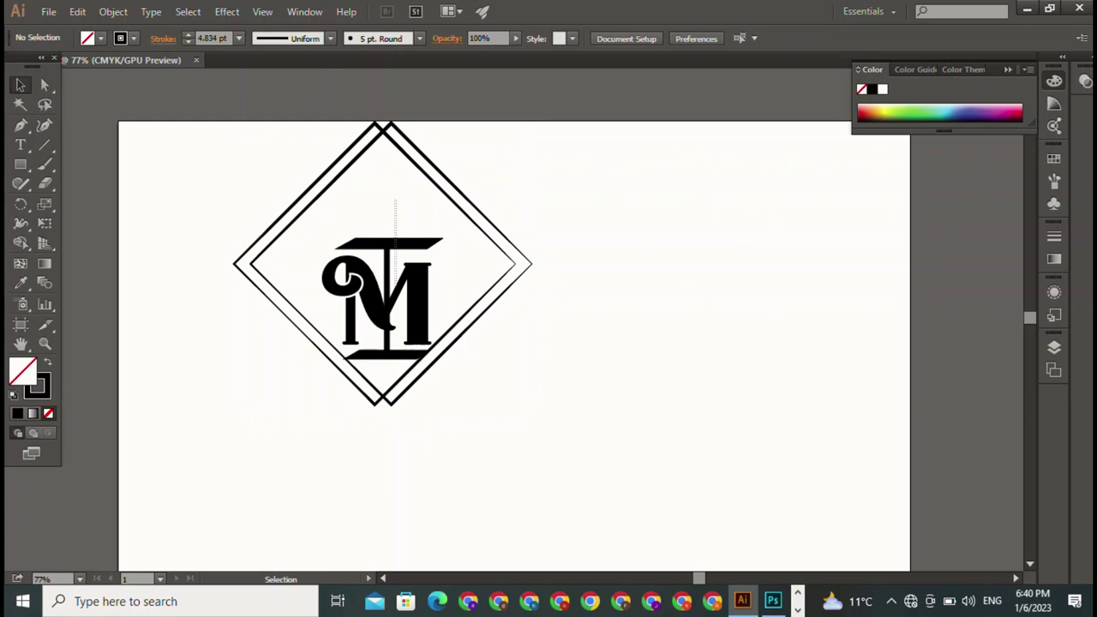
click(393, 336)
key(shift)
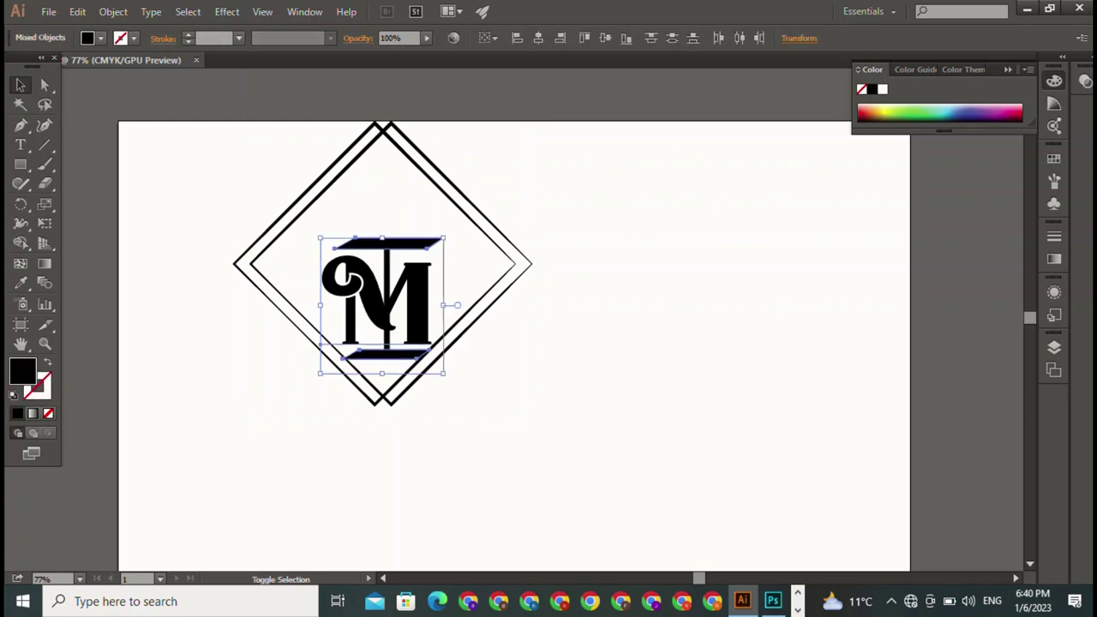
drag(444, 237, 471, 208)
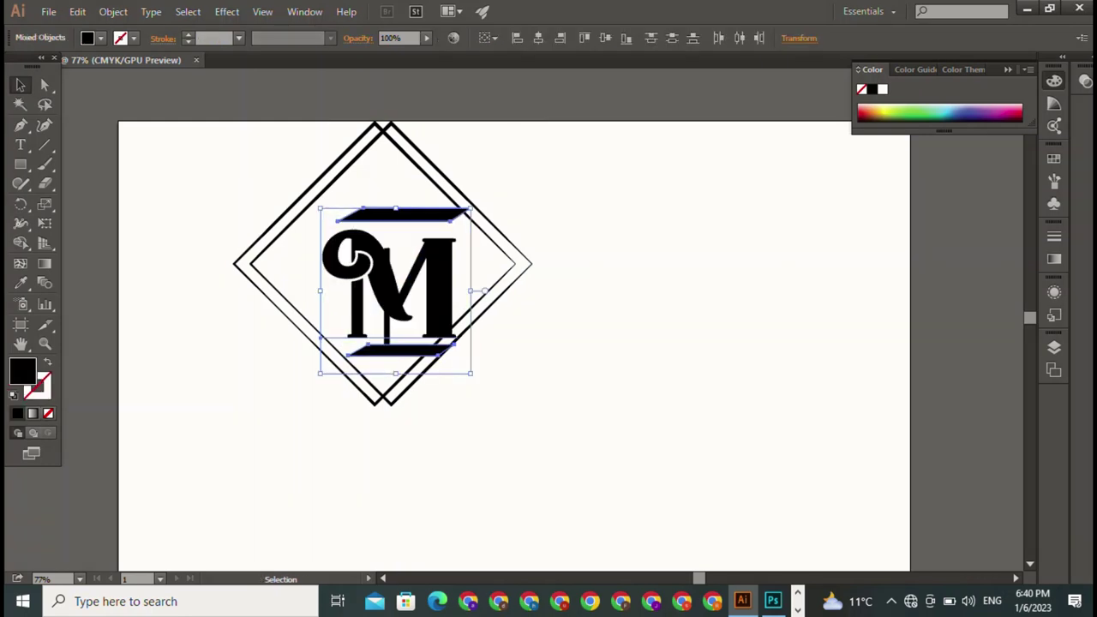
drag(377, 282, 349, 273)
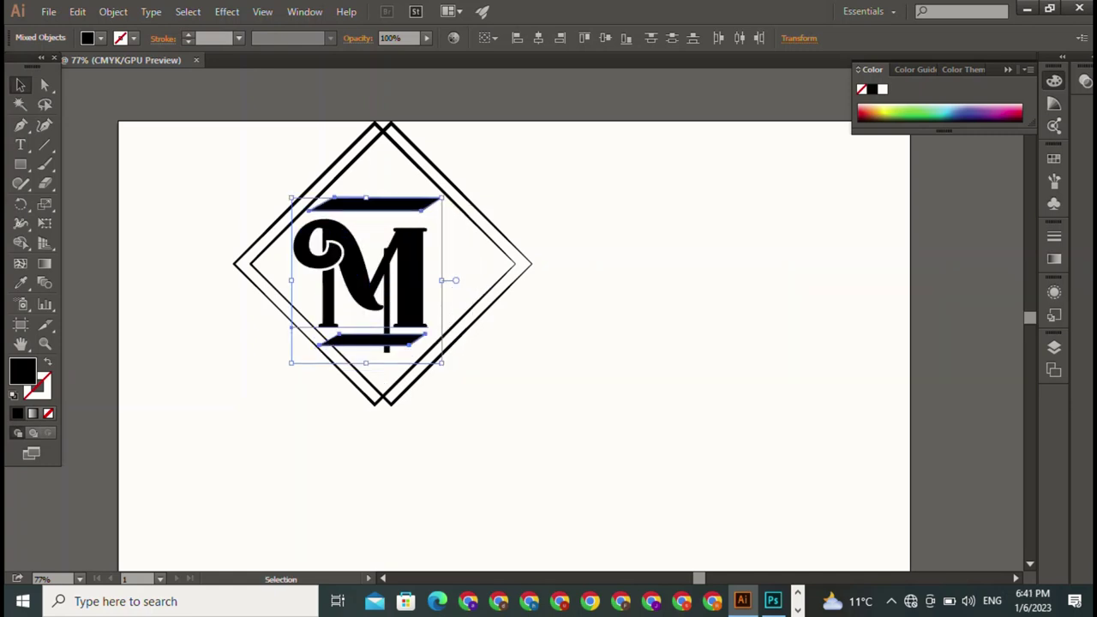
key(ctrl+z)
key(ctrl+z)
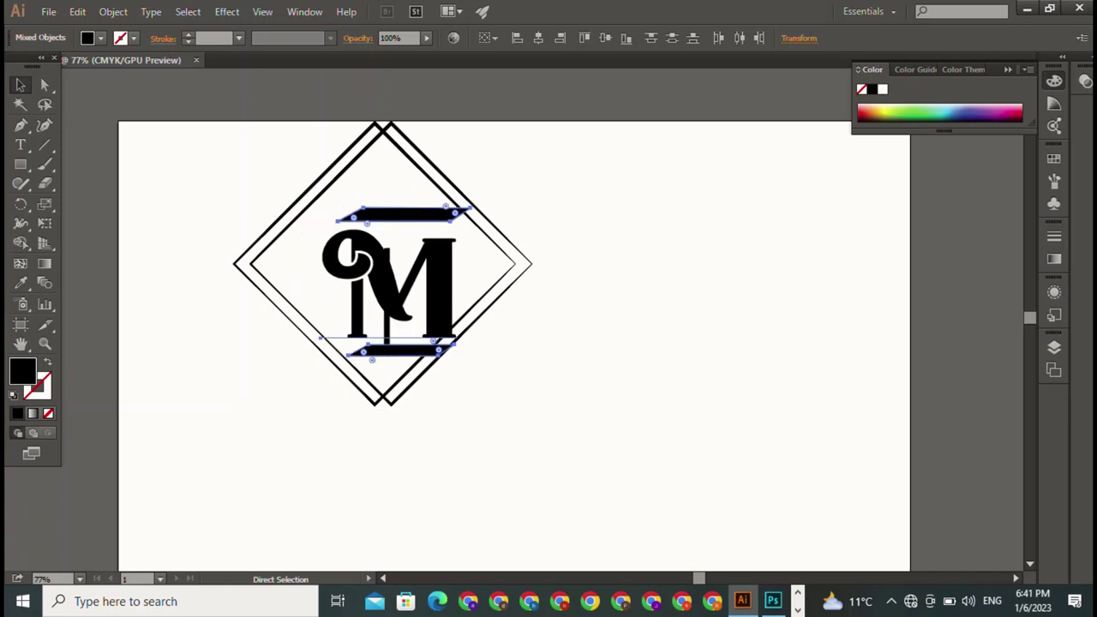
key(ctrl+z)
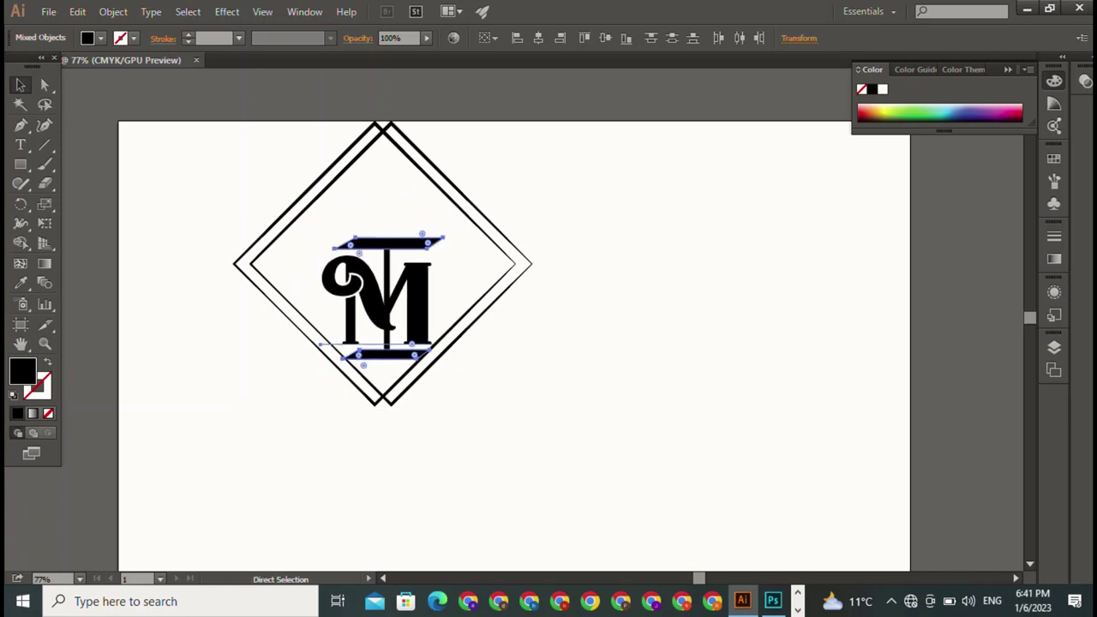
click(445, 283)
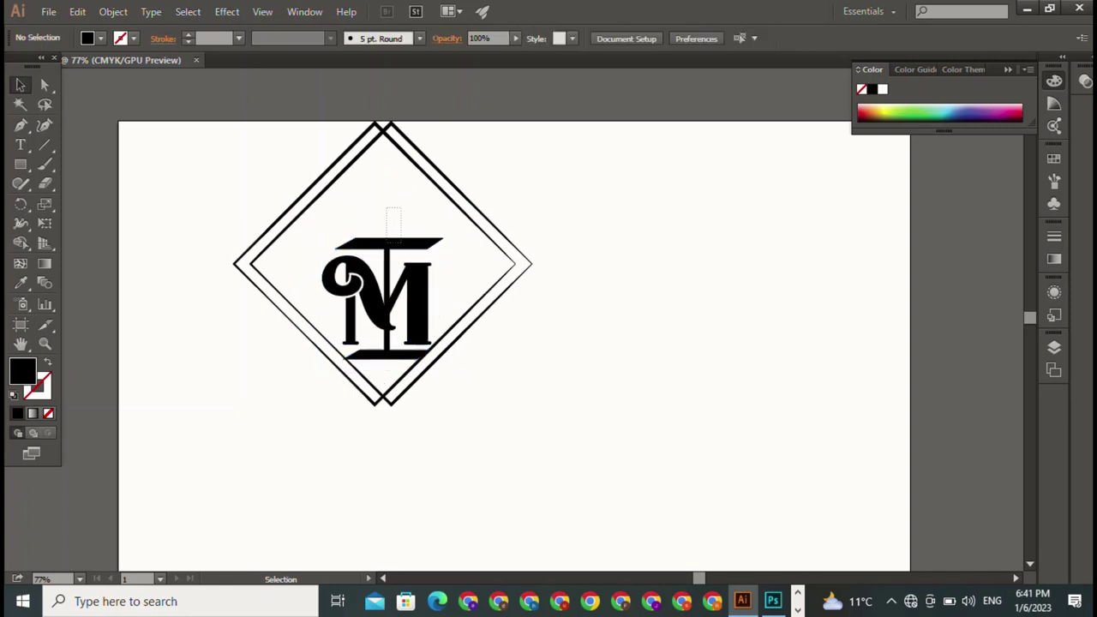
key(ctrl+a)
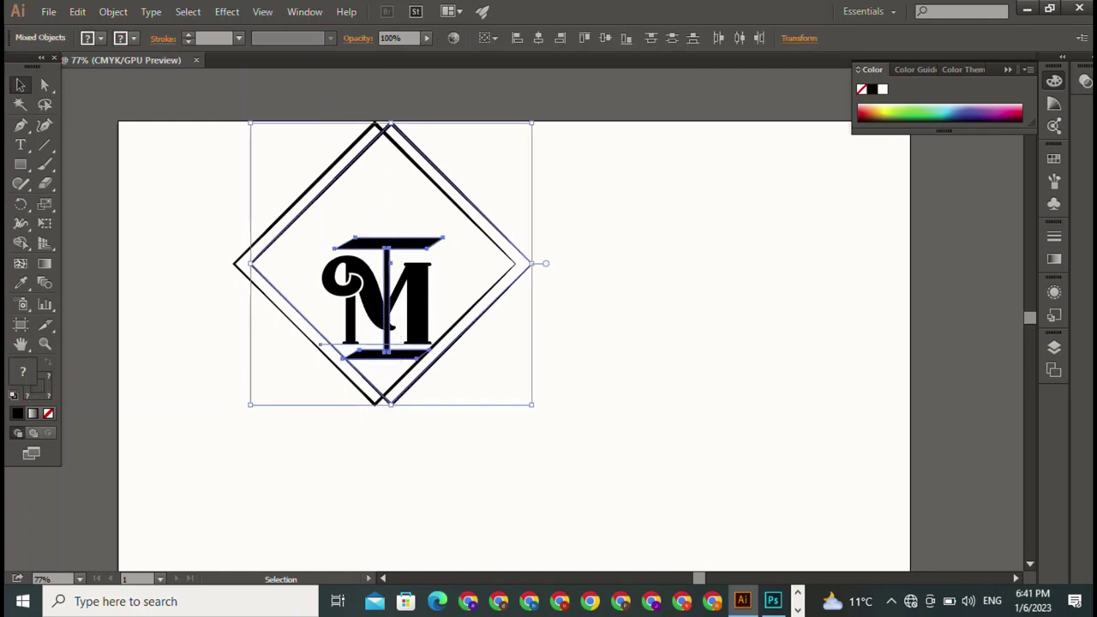
key(ctrl+shift+a)
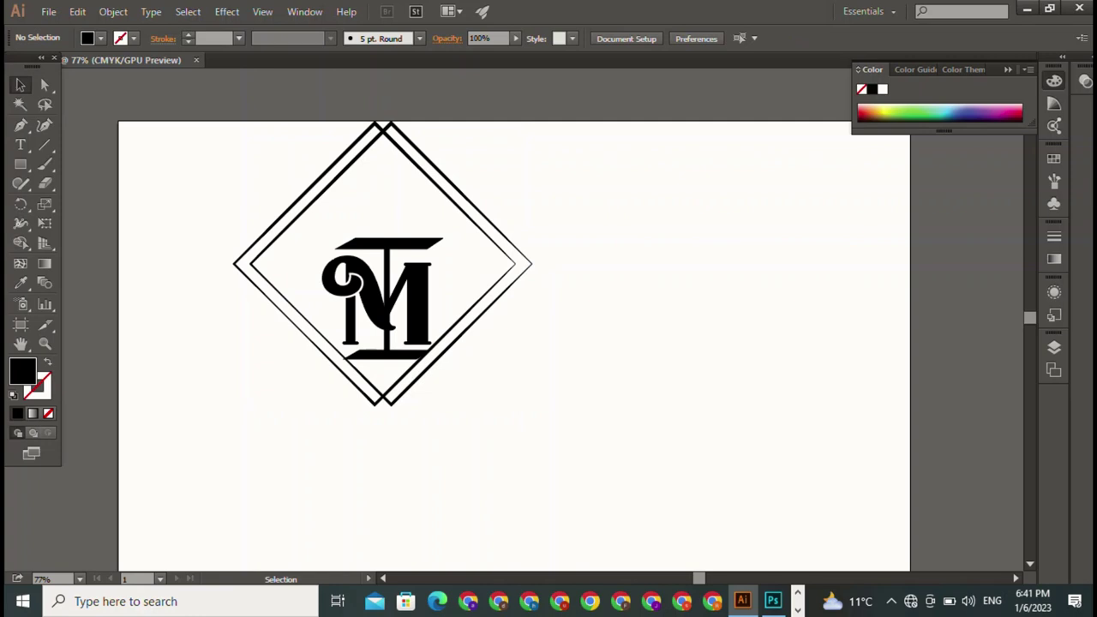
mouse_move(526, 216)
mouse_down()
mouse_move(565, 236)
mouse_move(564, 268)
mouse_up()
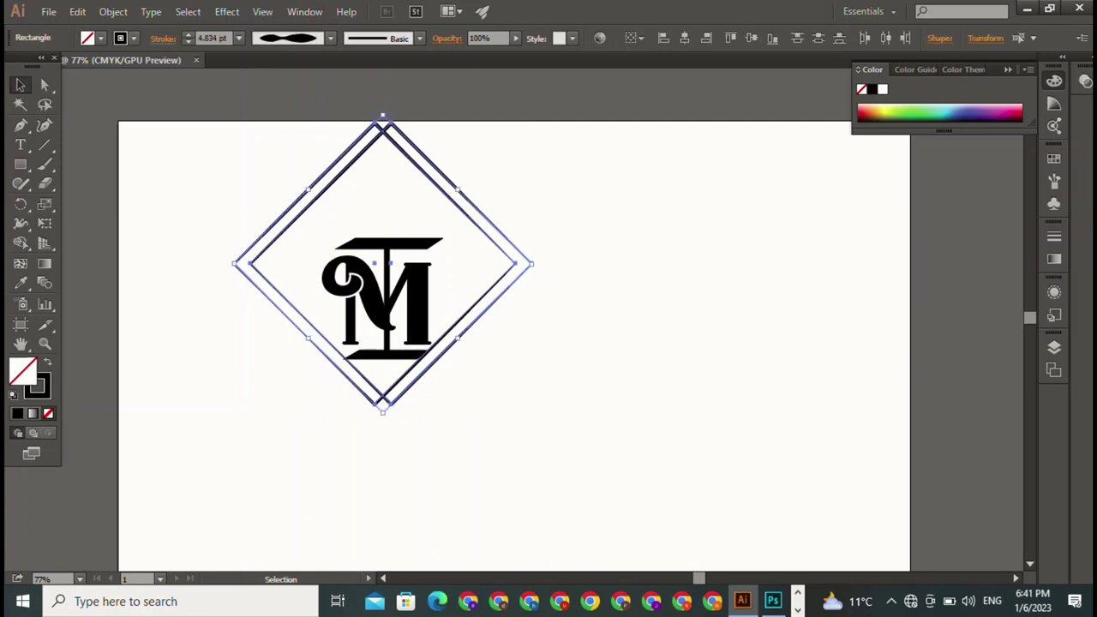